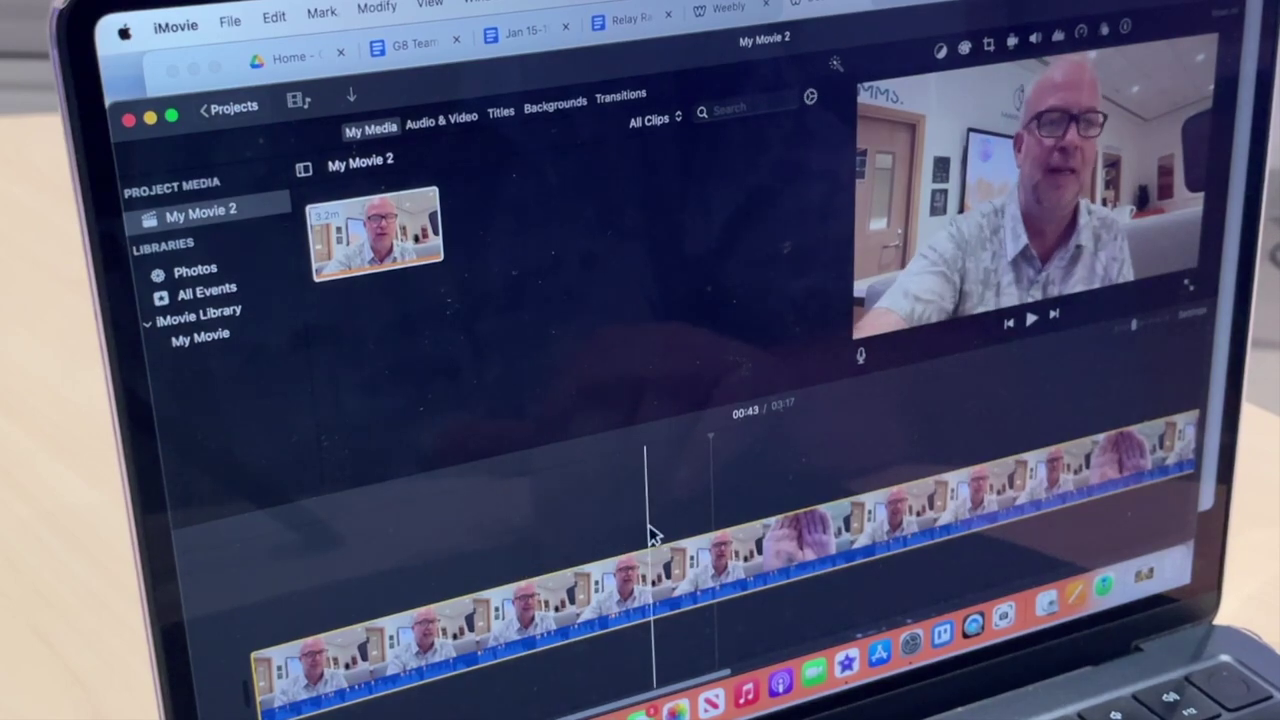
scroll(690, 535, right, 5)
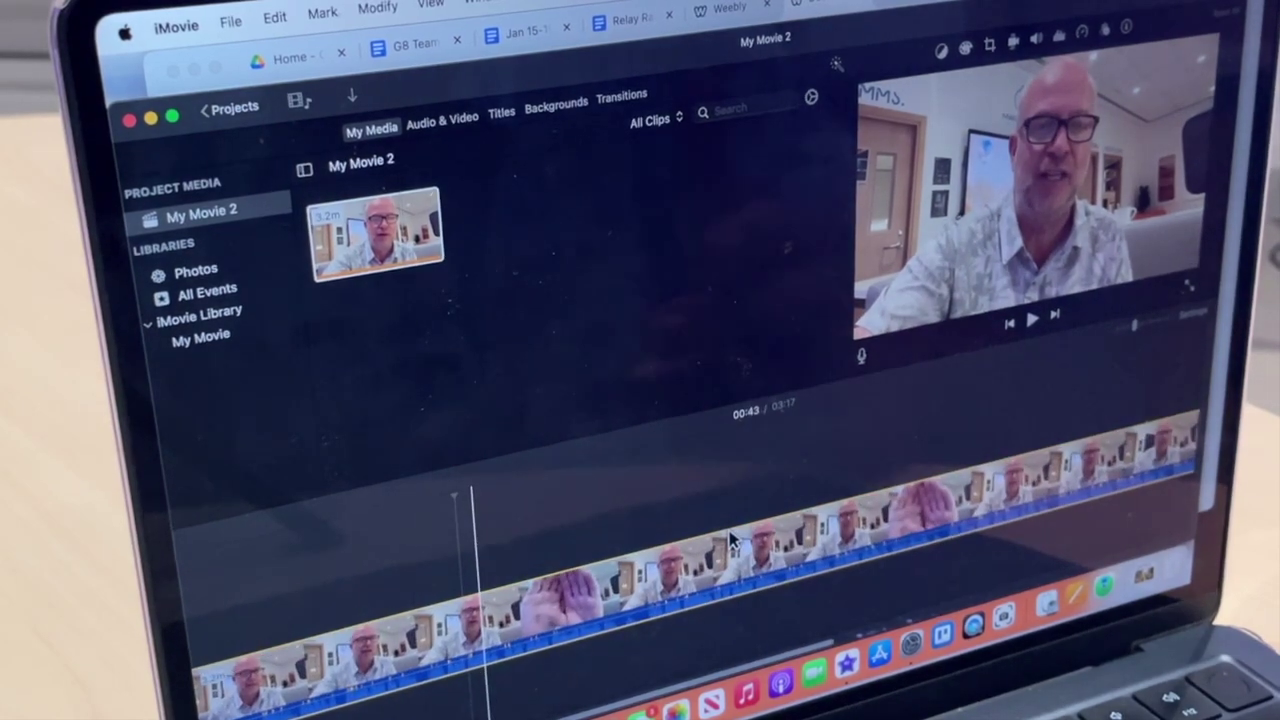
scroll(900, 500, left, 5)
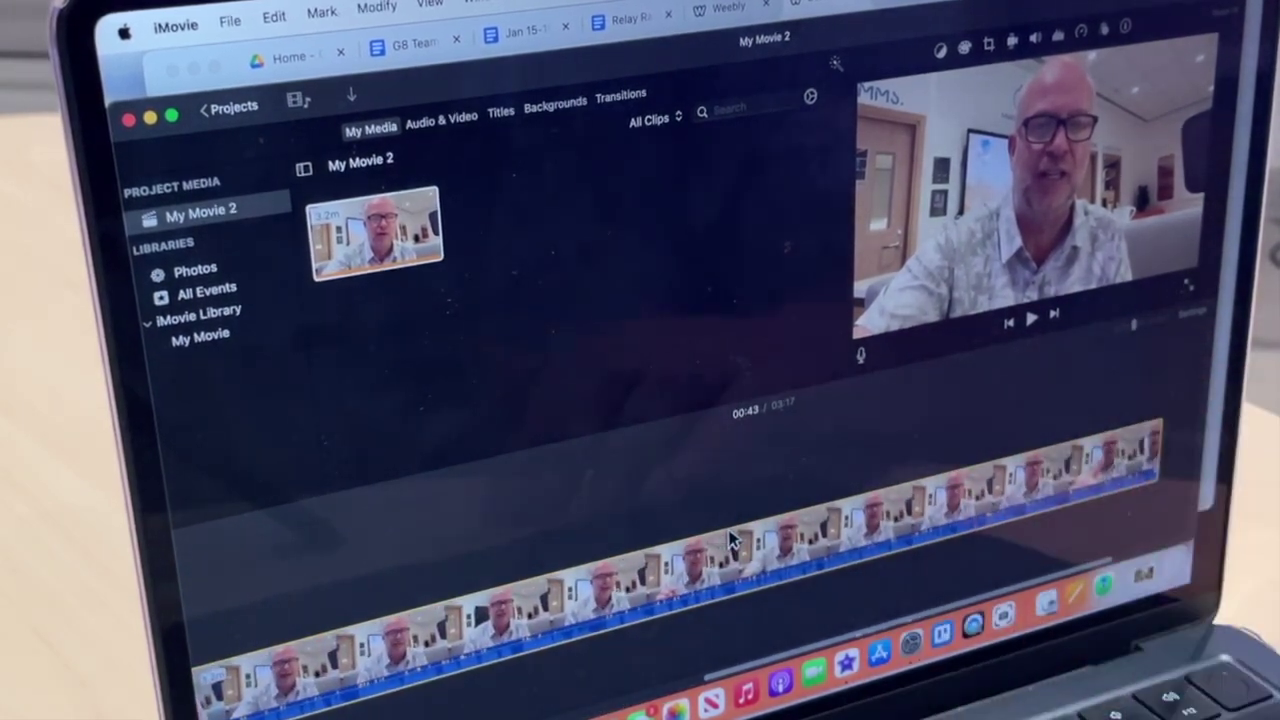
Step: Split the talking-head clip at about 03:06, near its end
click(1068, 462)
key(space)
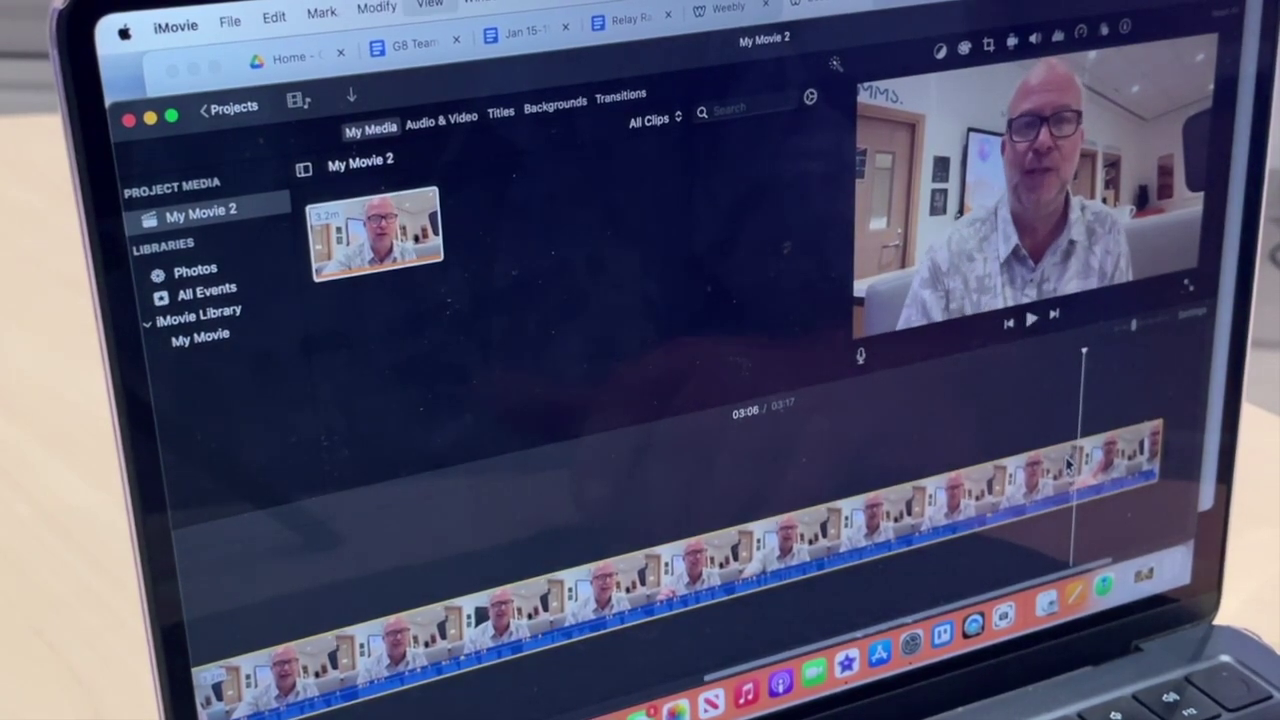
key(space)
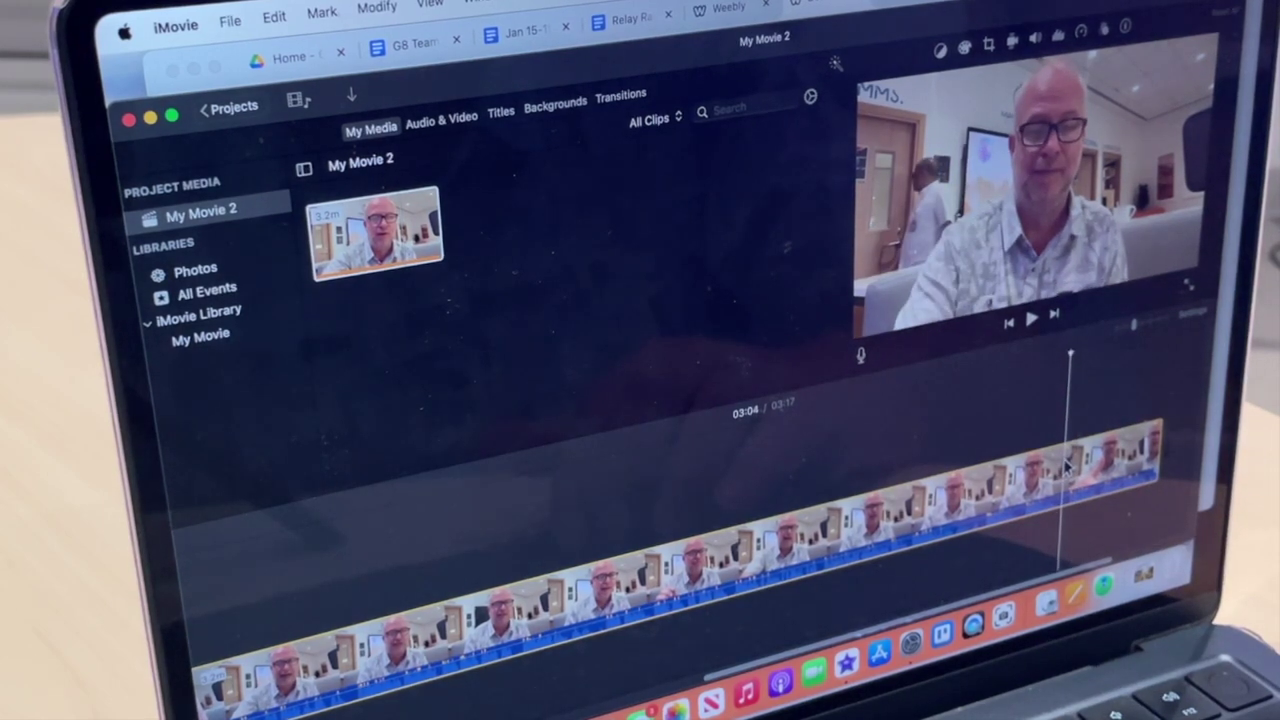
right_click(1066, 465)
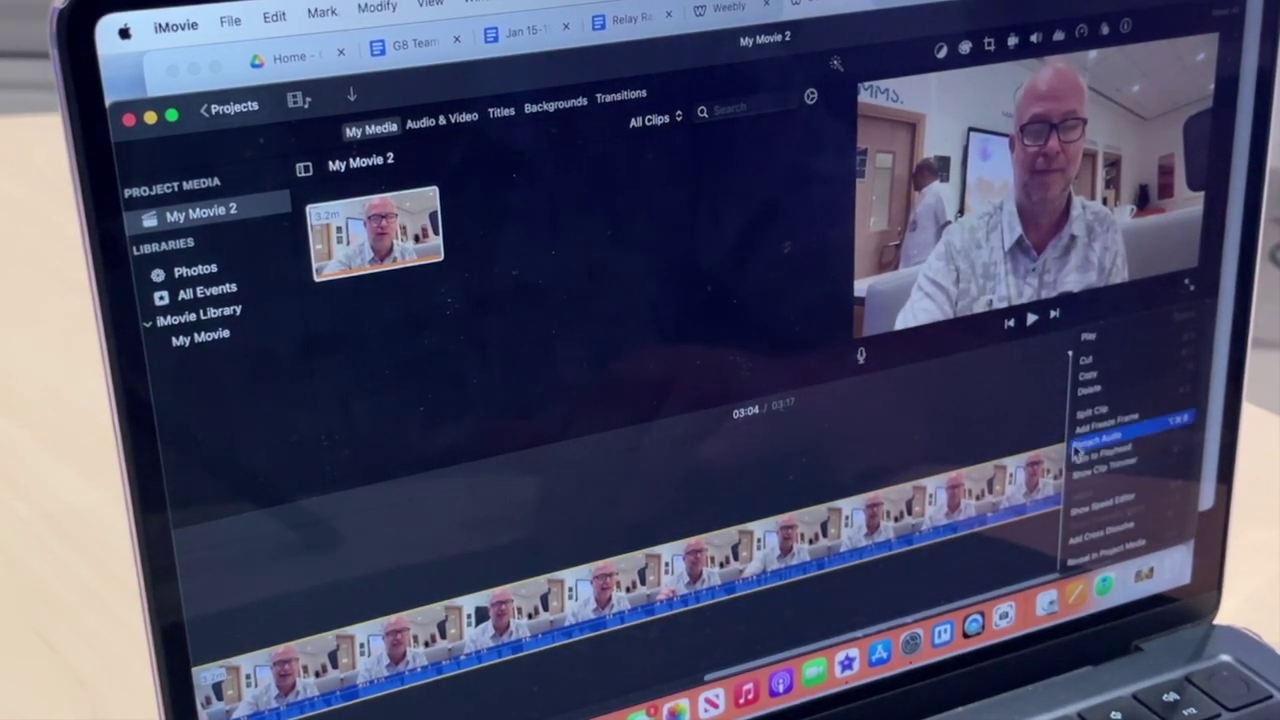
click(1086, 417)
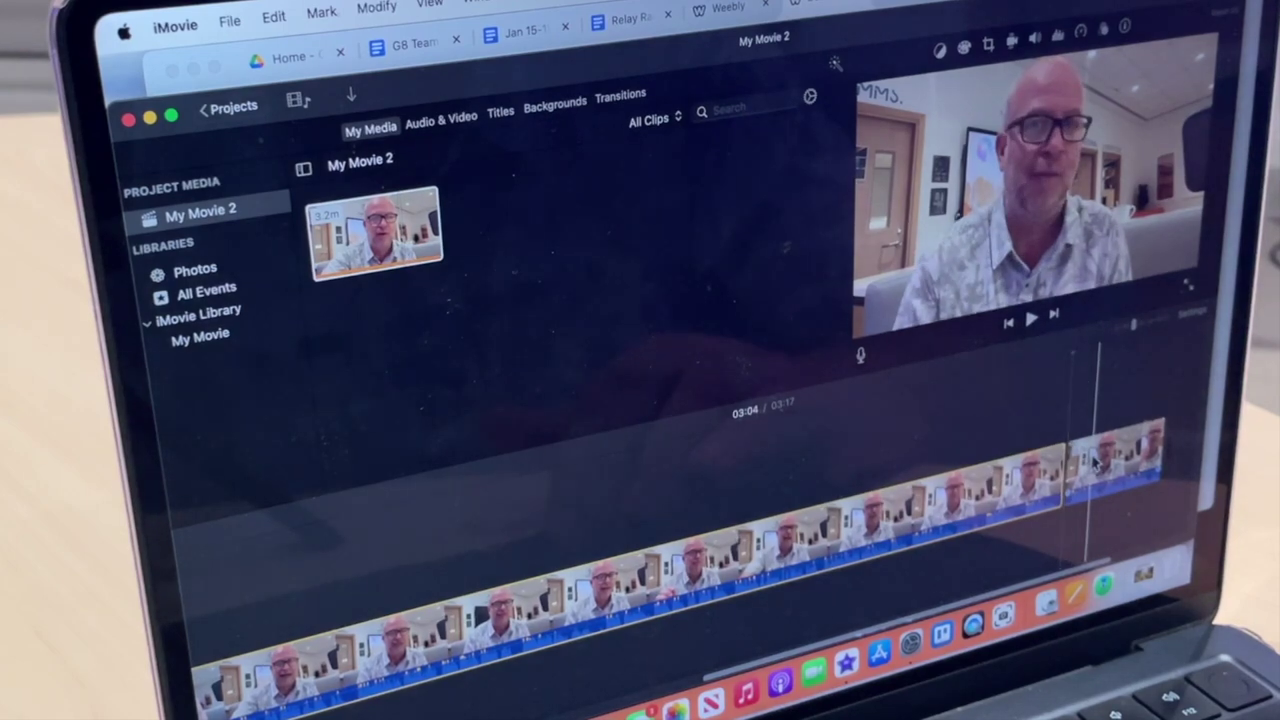
Step: Move the split-off ending piece to the very start of the movie and play it
drag(1098, 460, 350, 565)
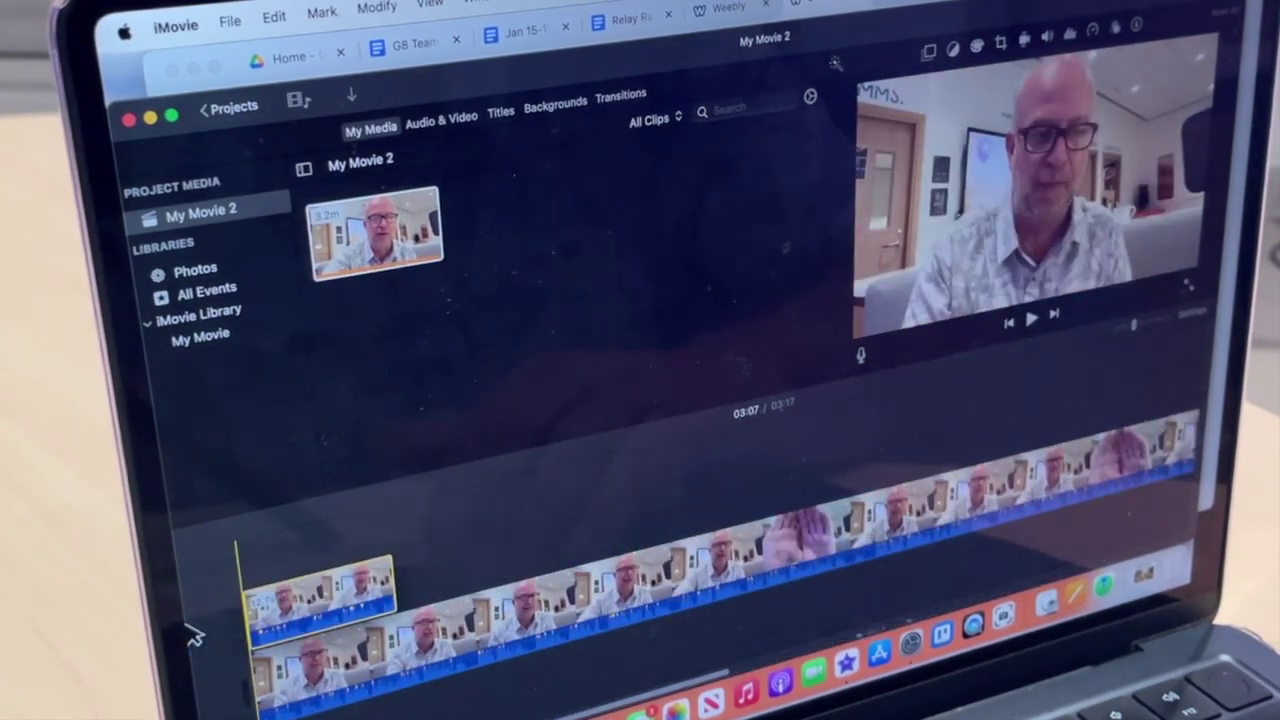
drag(350, 565, 245, 672)
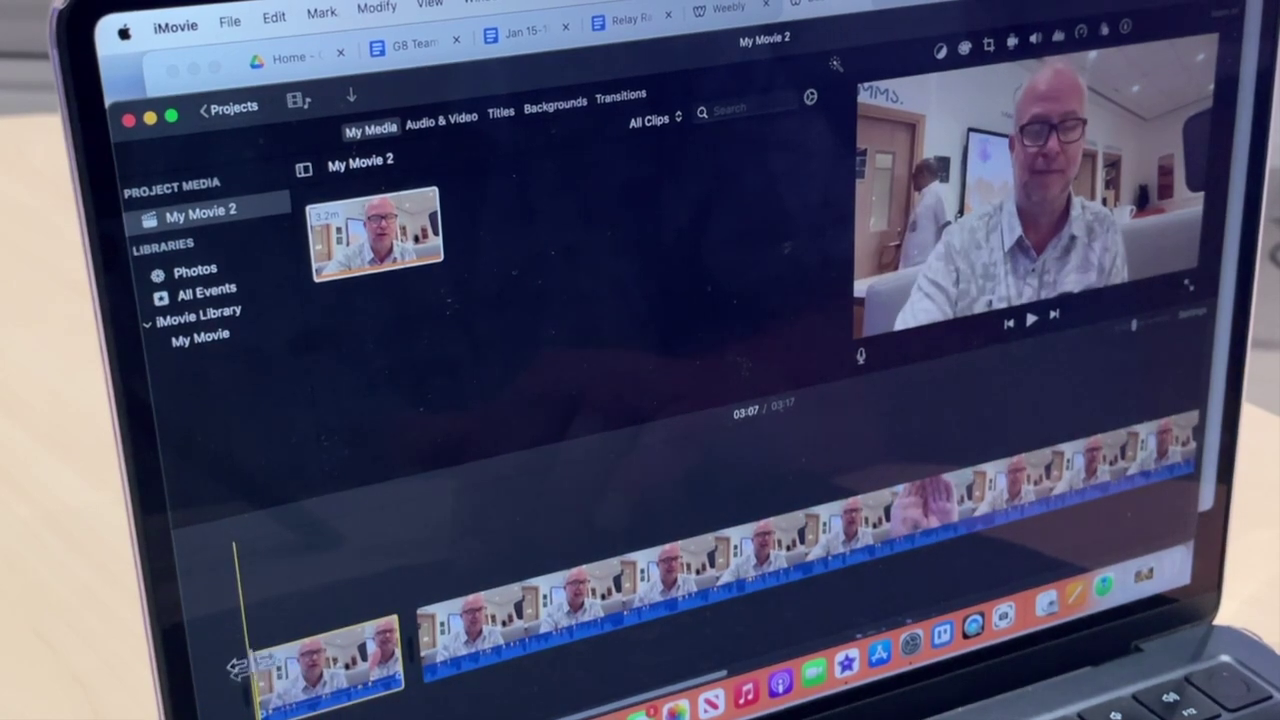
key(space)
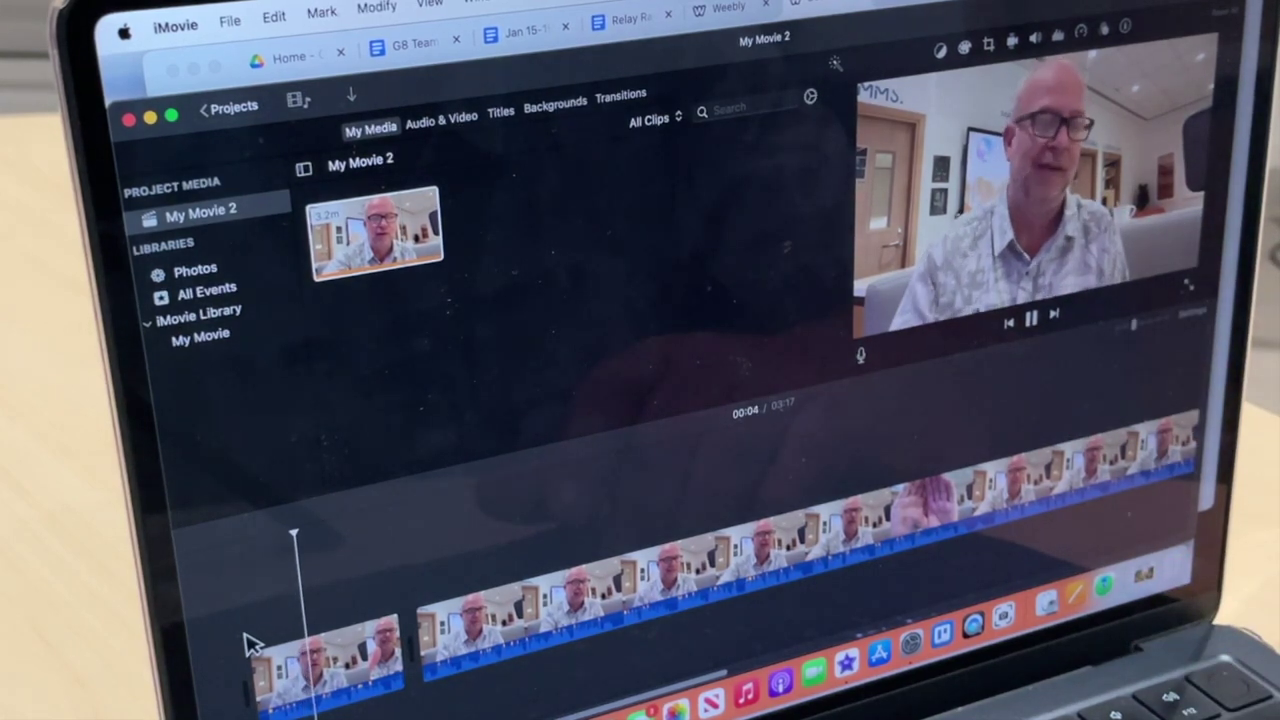
Step: Trim the opening clip's end shorter and replay the movie from the start
key(space)
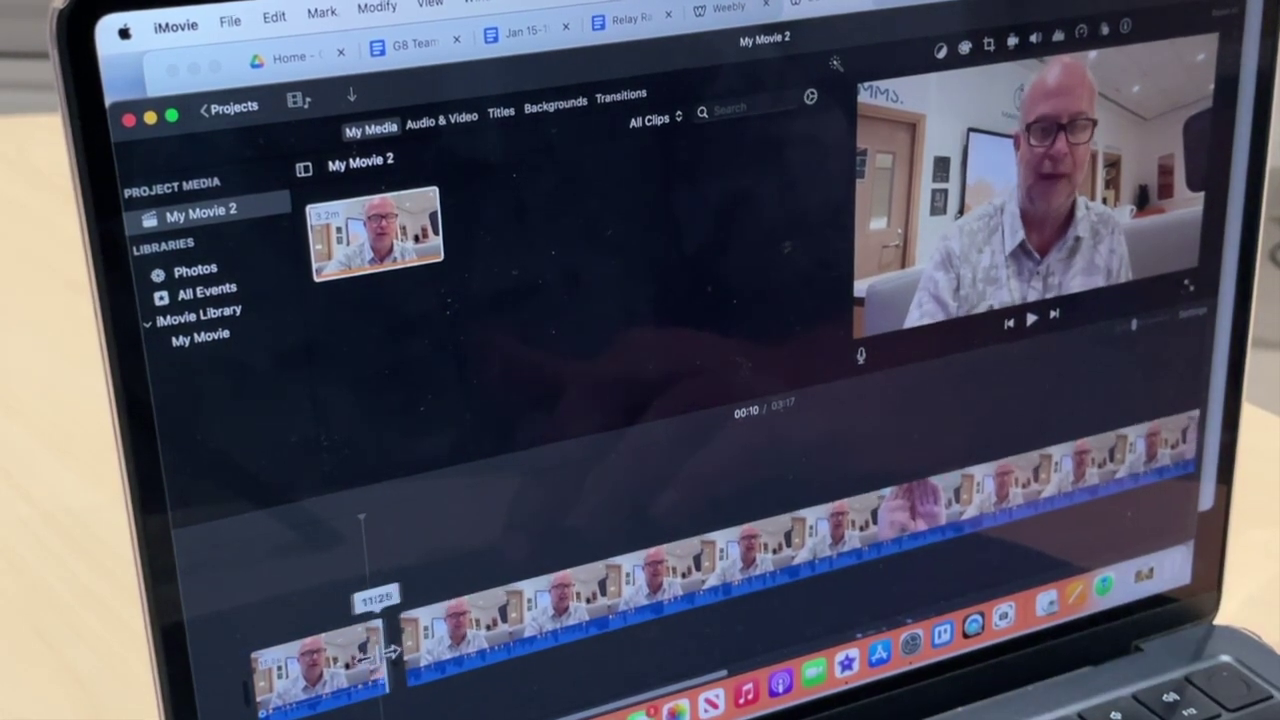
drag(400, 650, 320, 672)
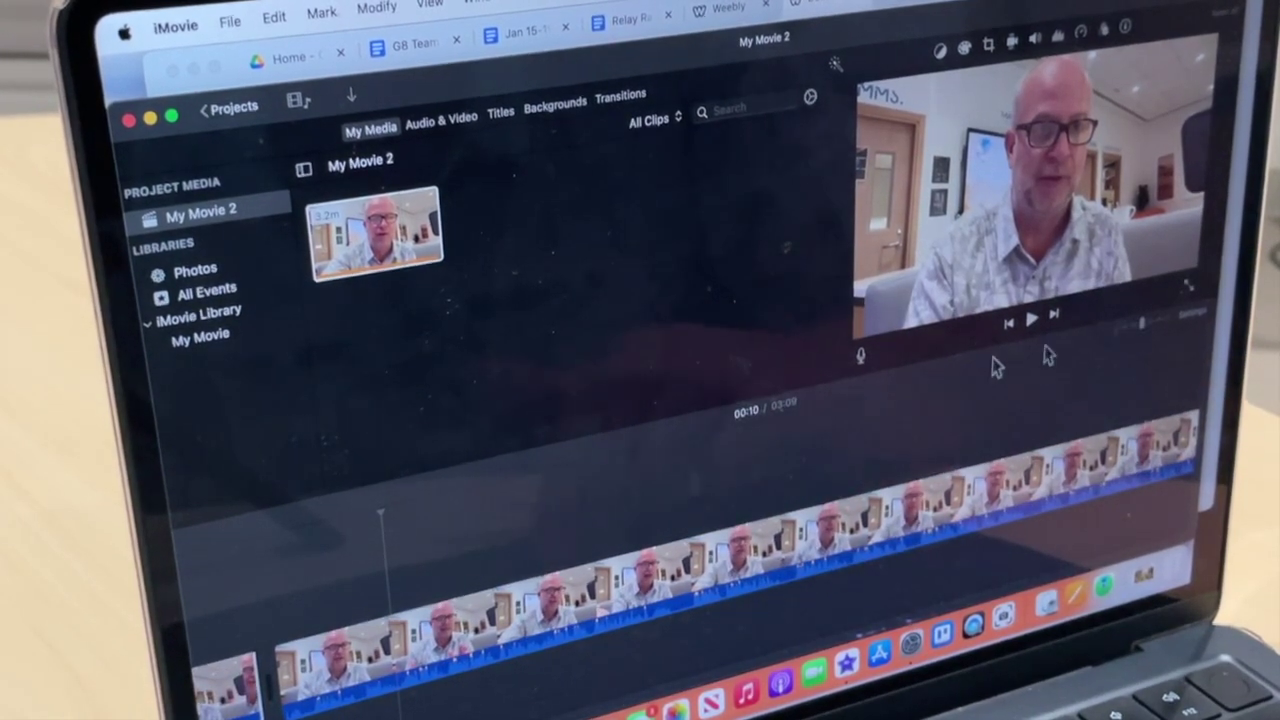
click(245, 600)
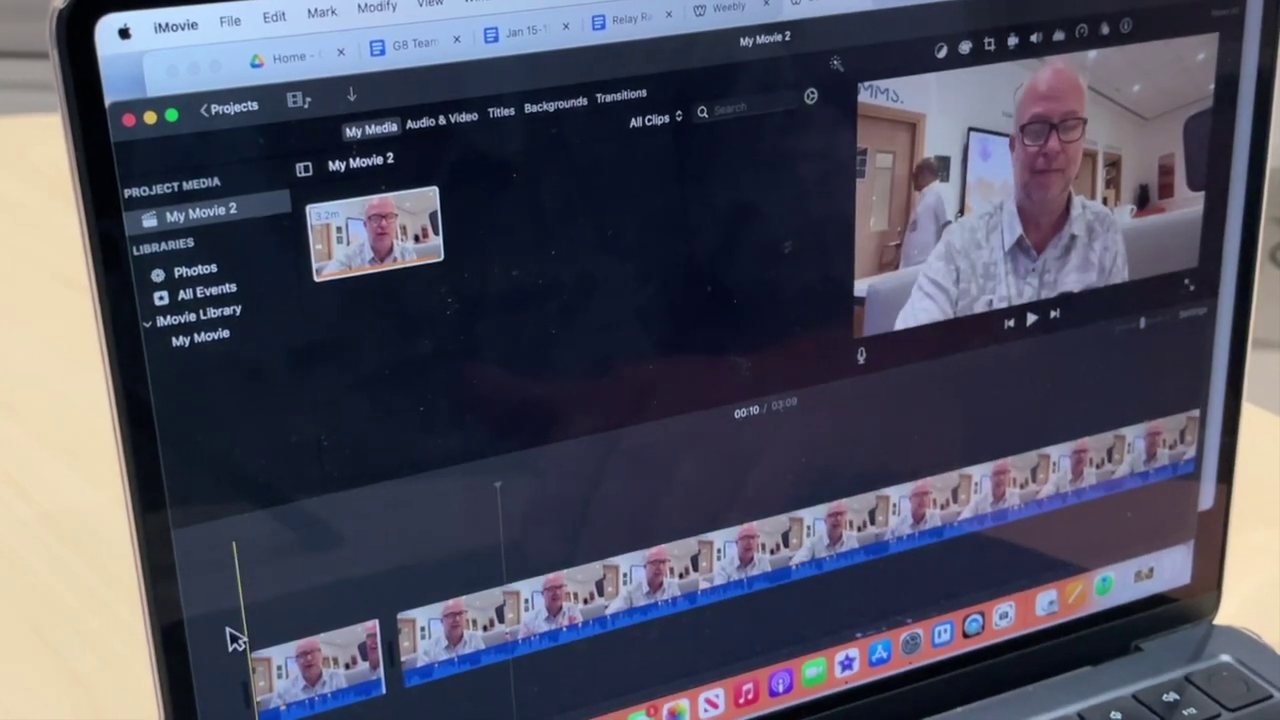
key(space)
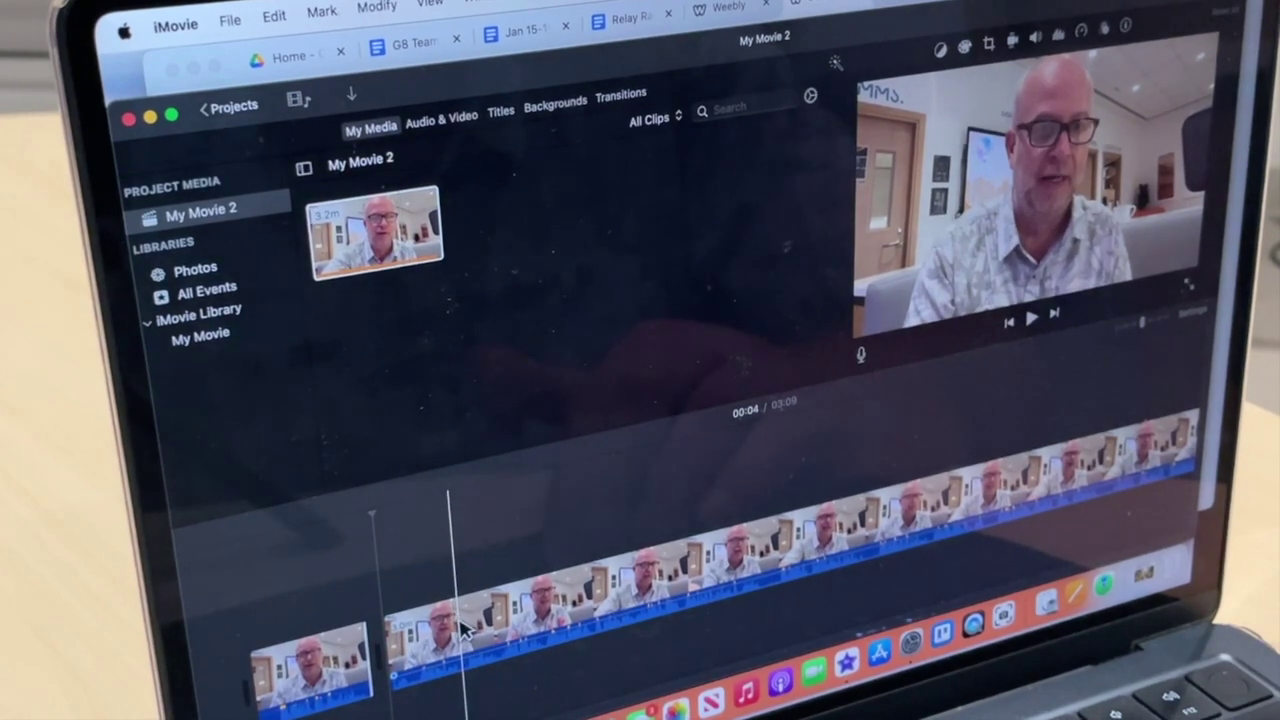
Step: Review the opening up to about 00:30 and trim away the second clip's start
key(space)
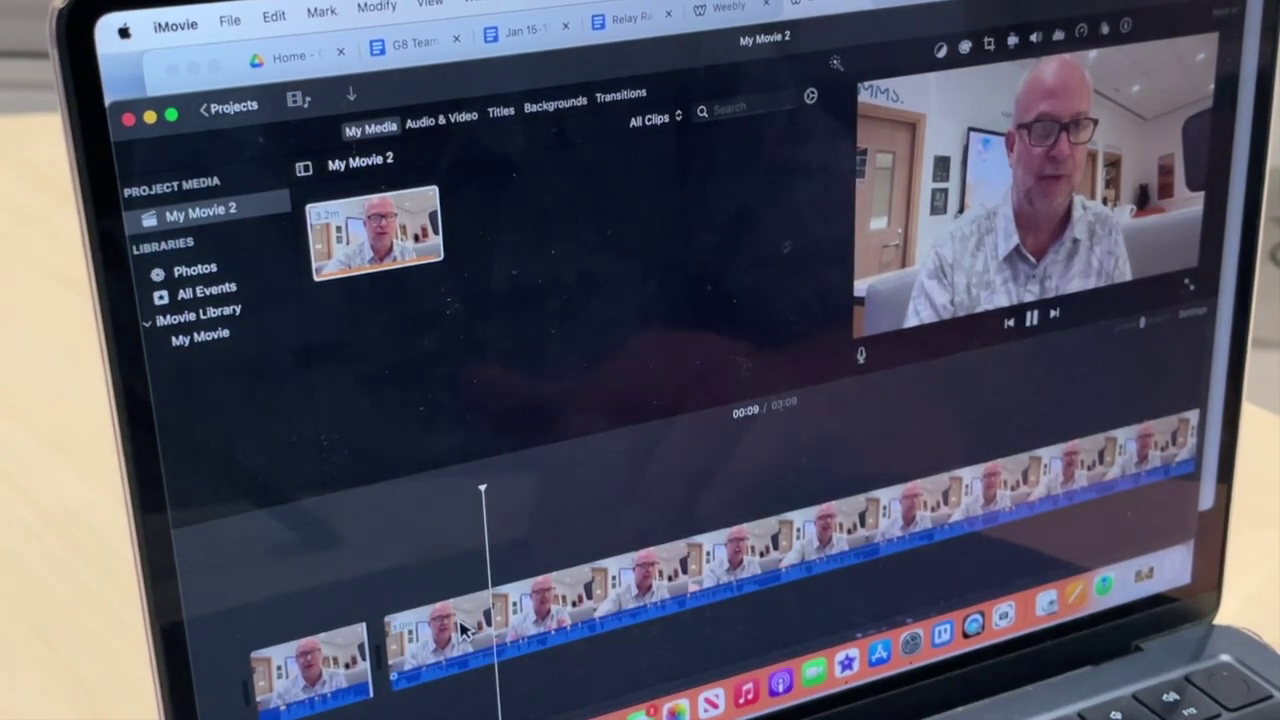
click(775, 545)
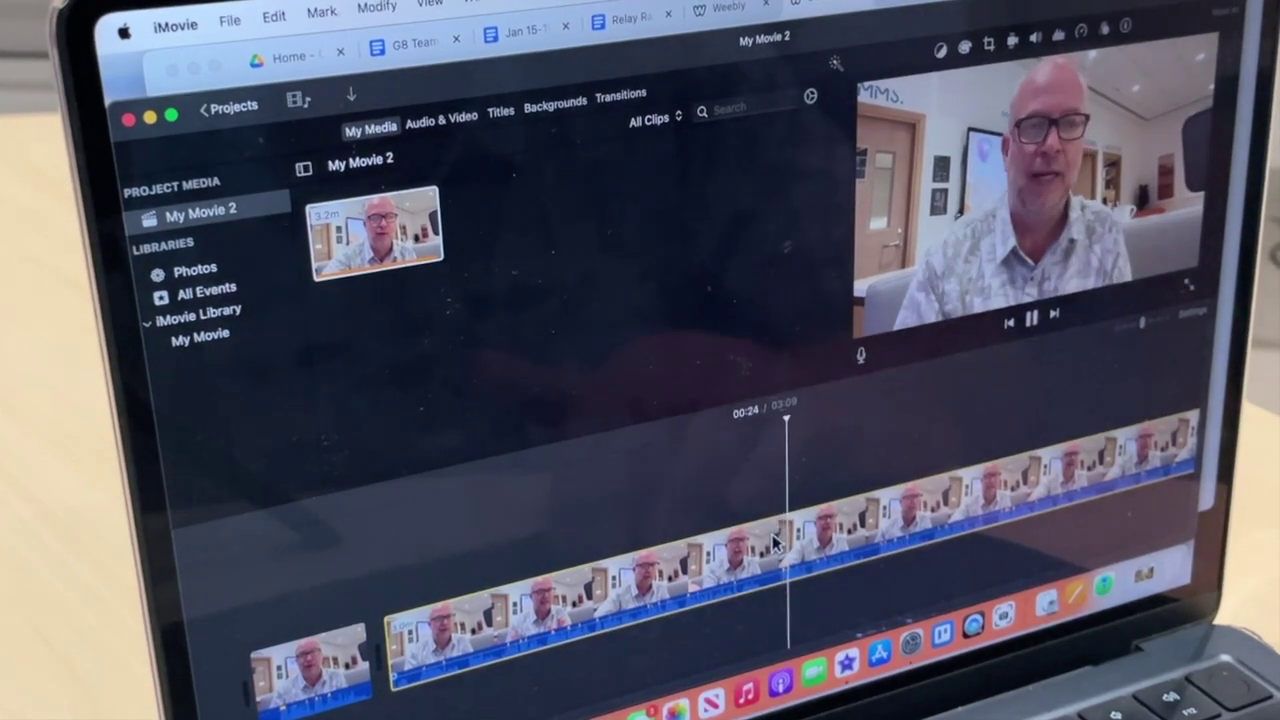
click(870, 527)
key(space)
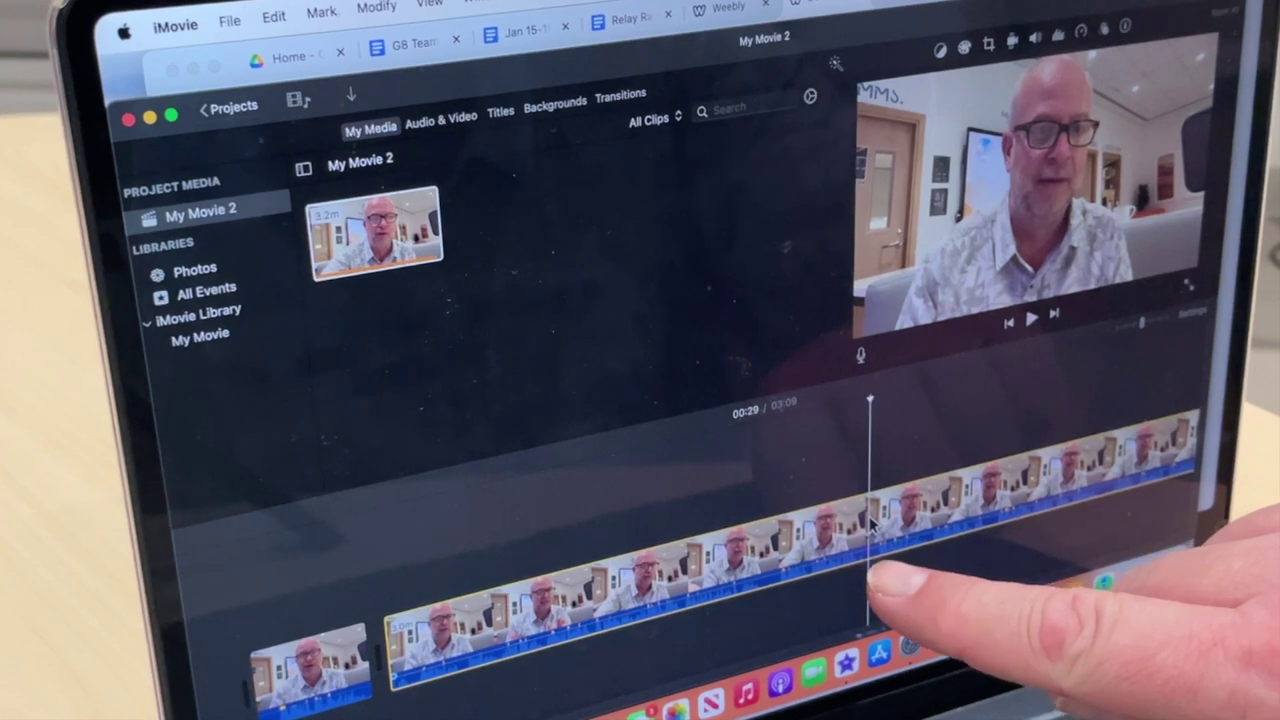
key(space)
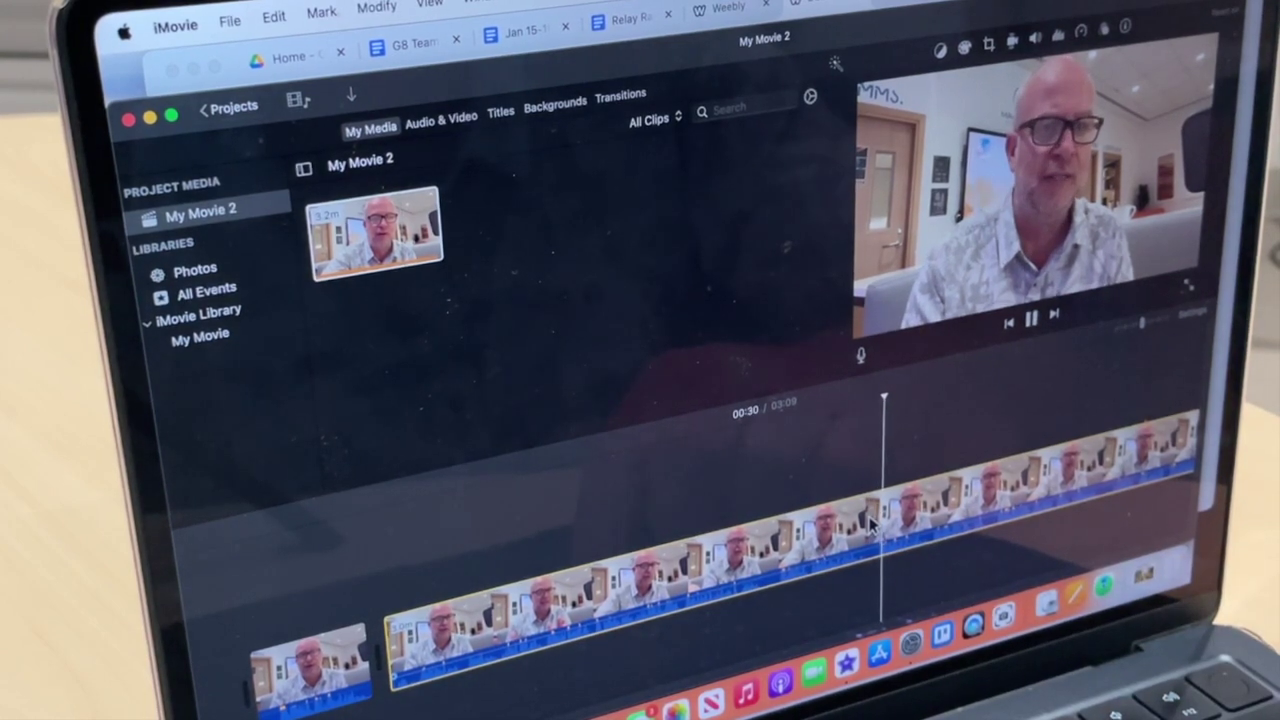
key(space)
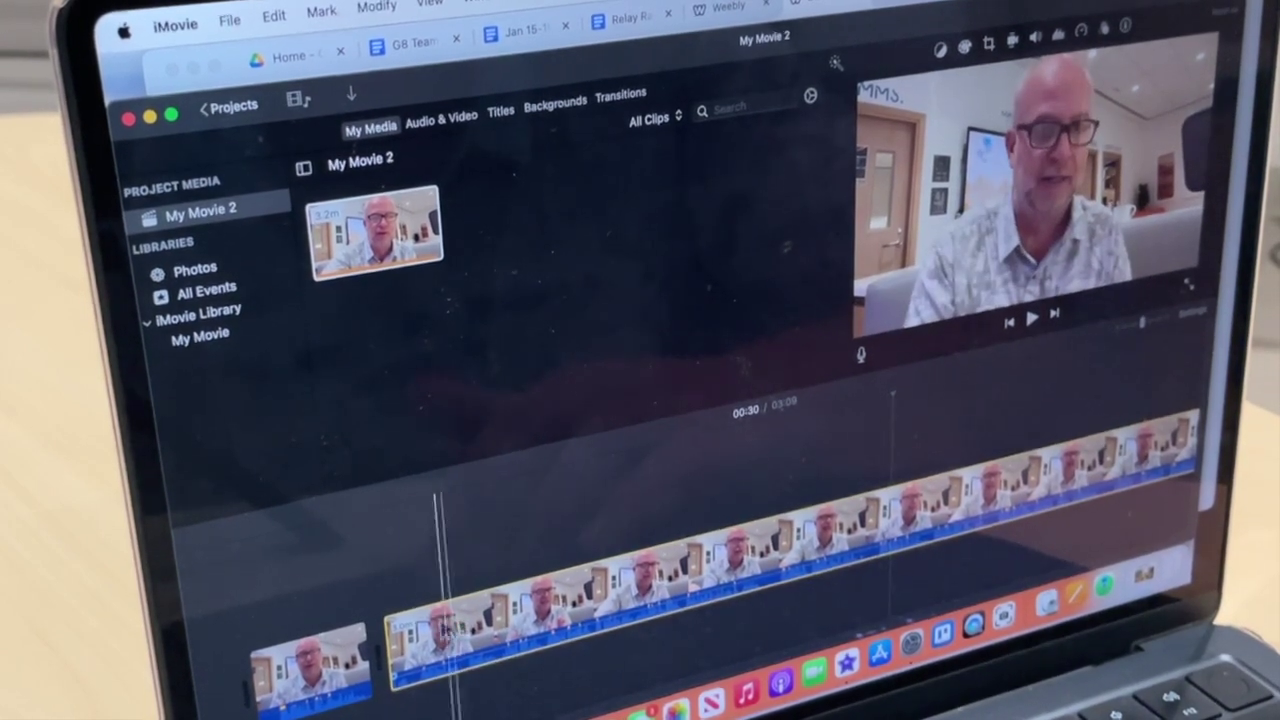
drag(378, 645, 865, 510)
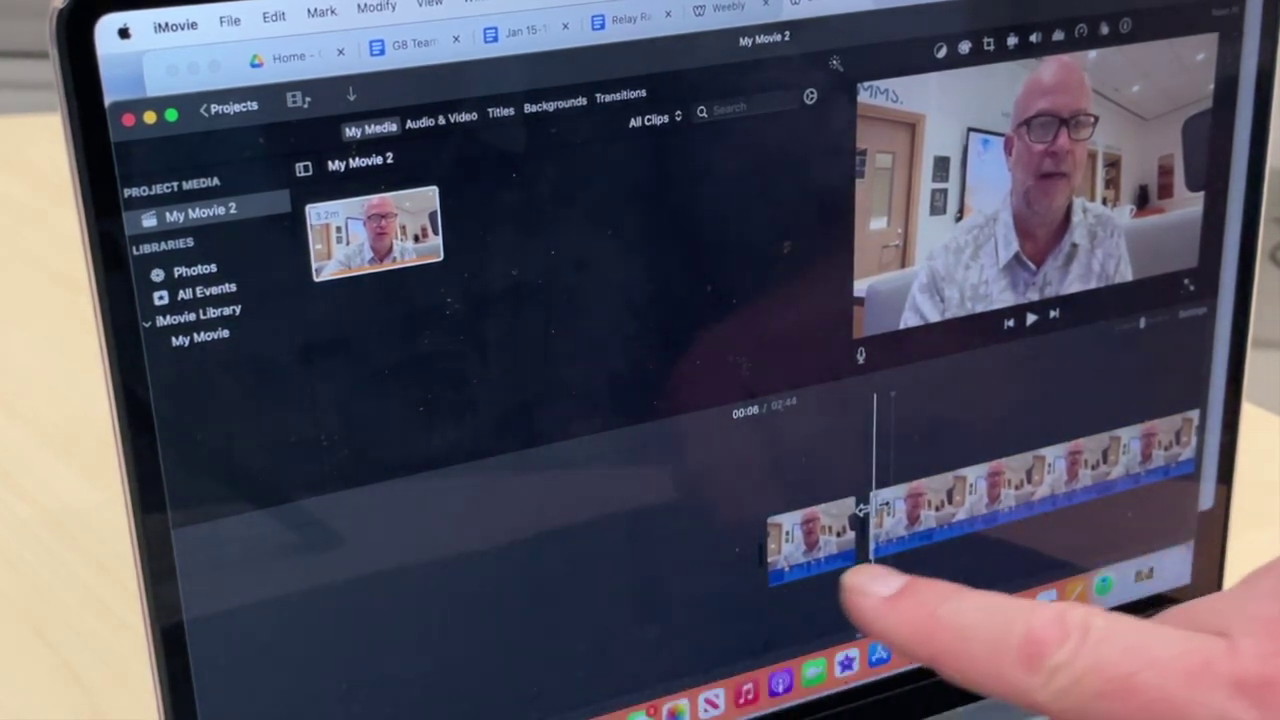
Step: Review the footage near the clip's start and enlarge the timeline clips
click(790, 470)
key(space)
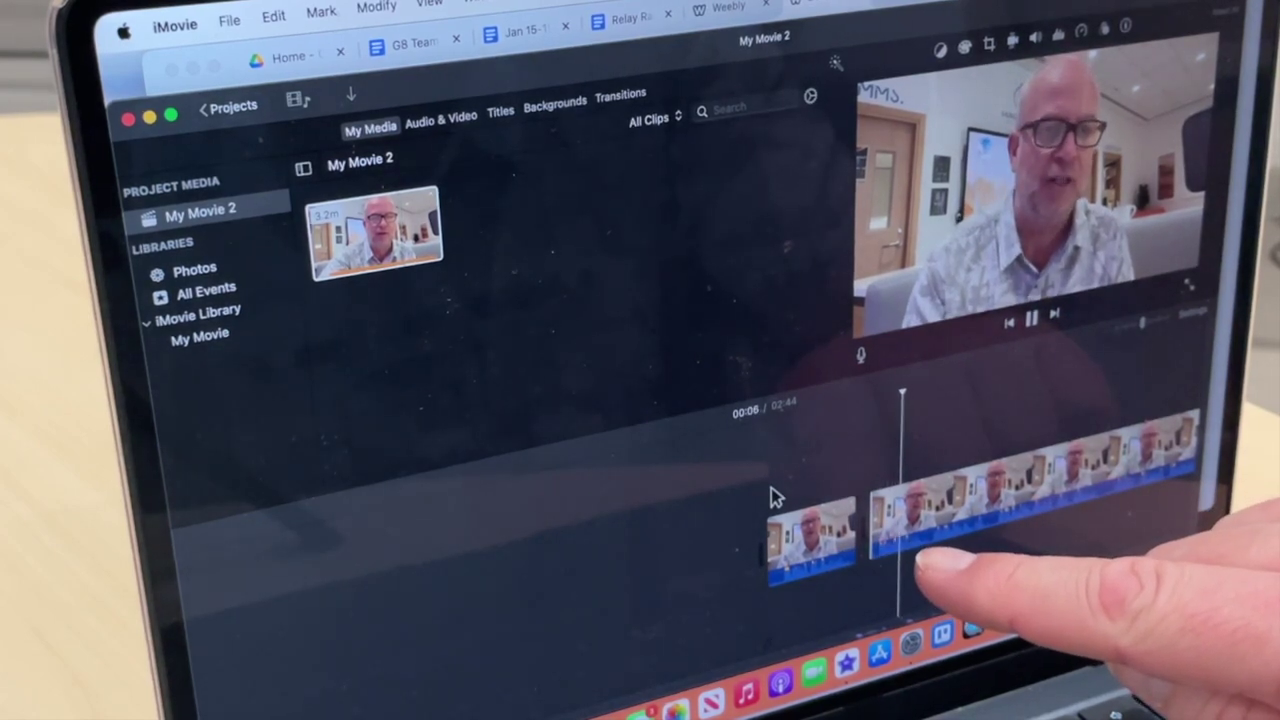
key(space)
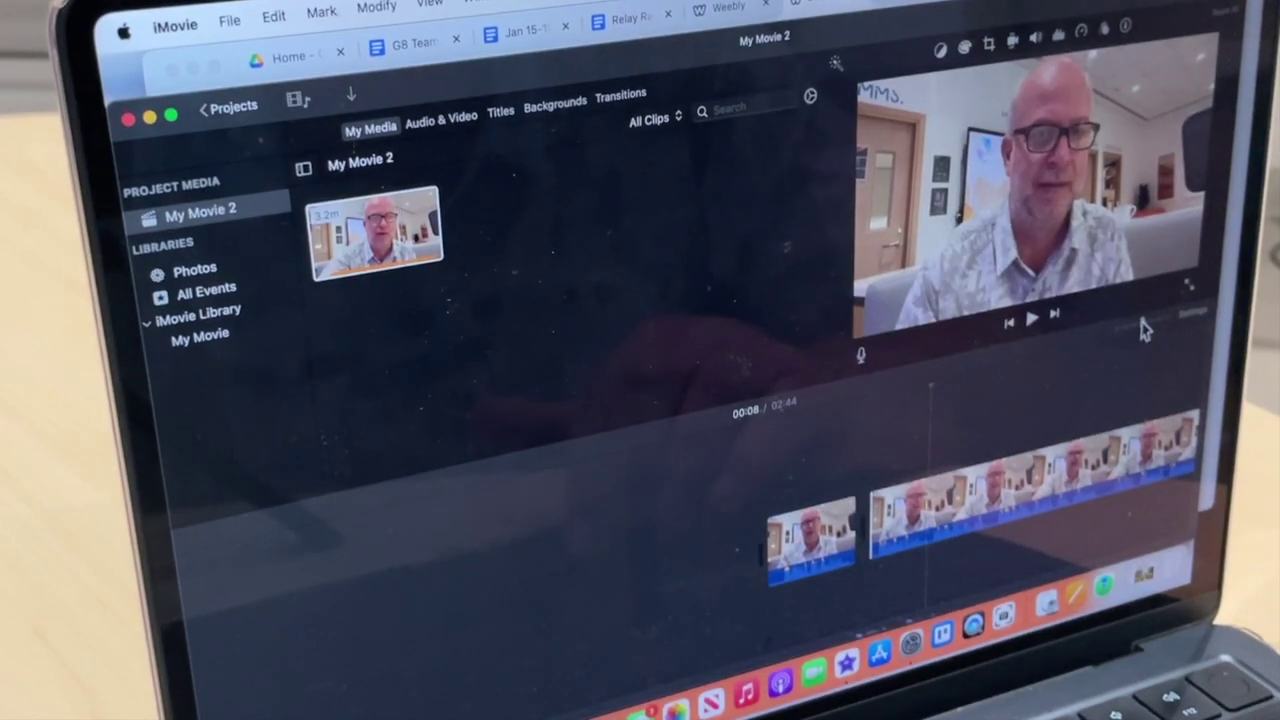
drag(1130, 322, 1150, 322)
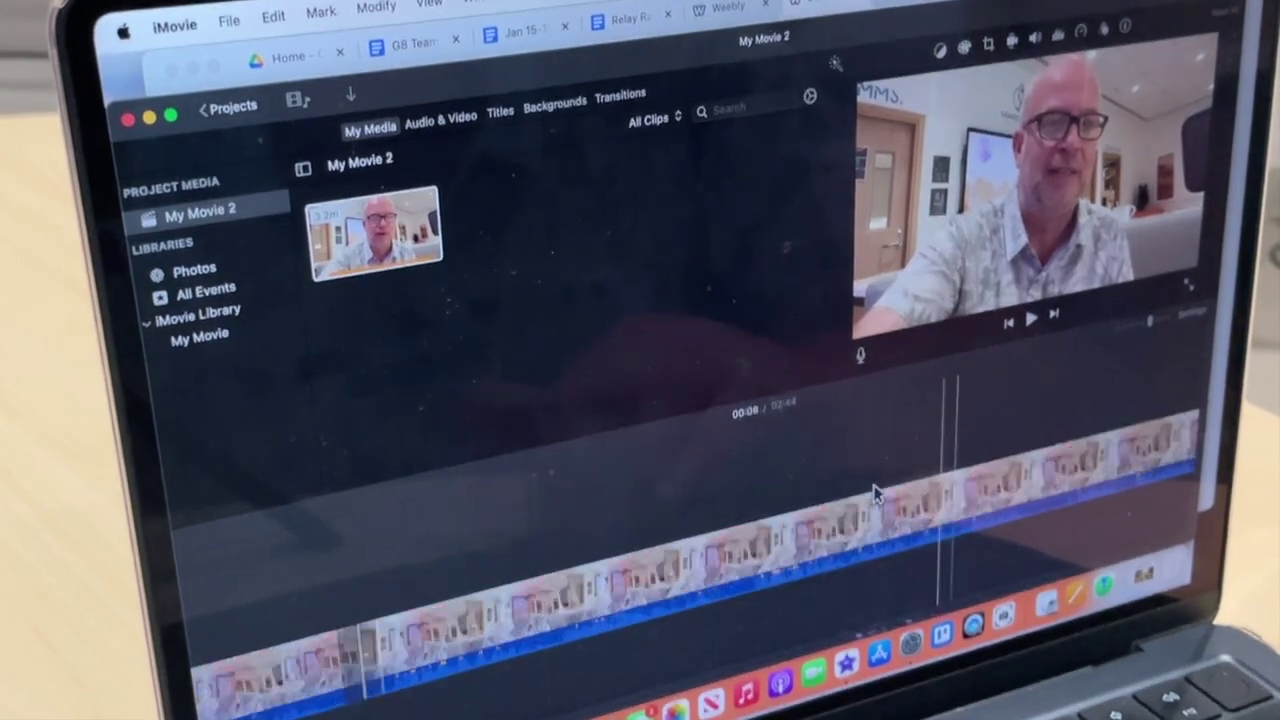
Step: Trim the first clip's end slightly and review playback up to 00:06
click(480, 588)
key(space)
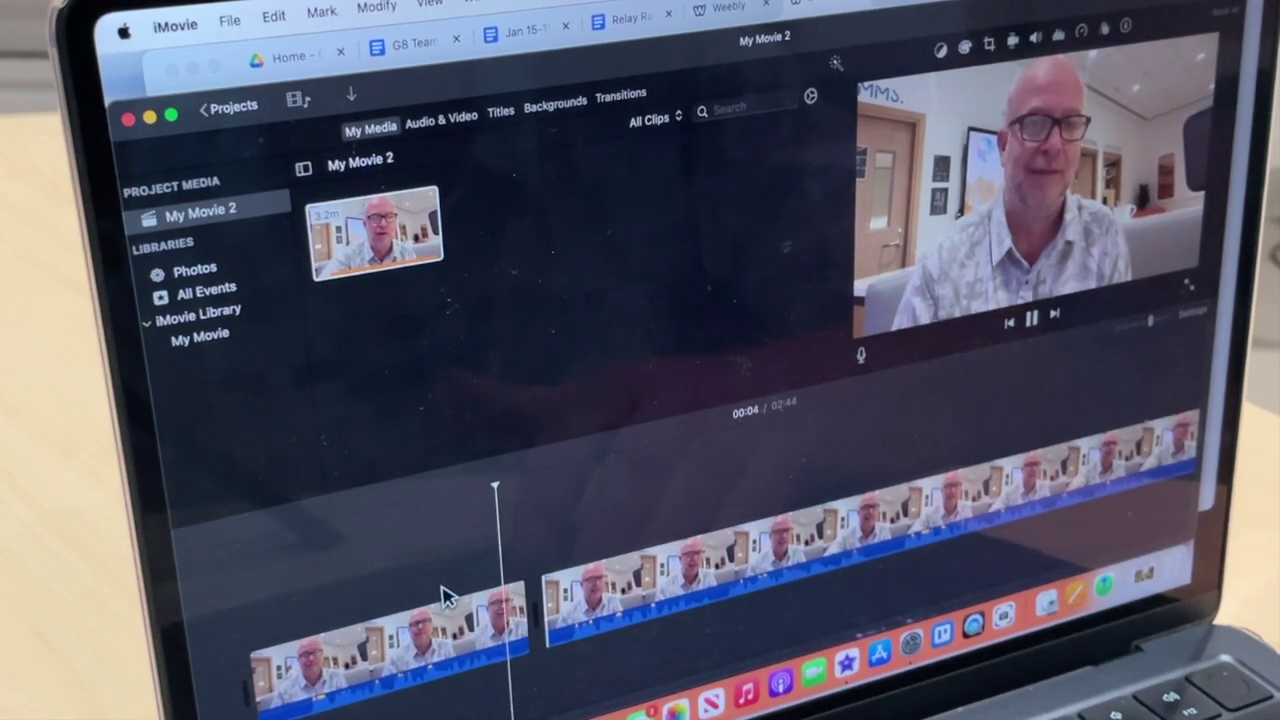
key(space)
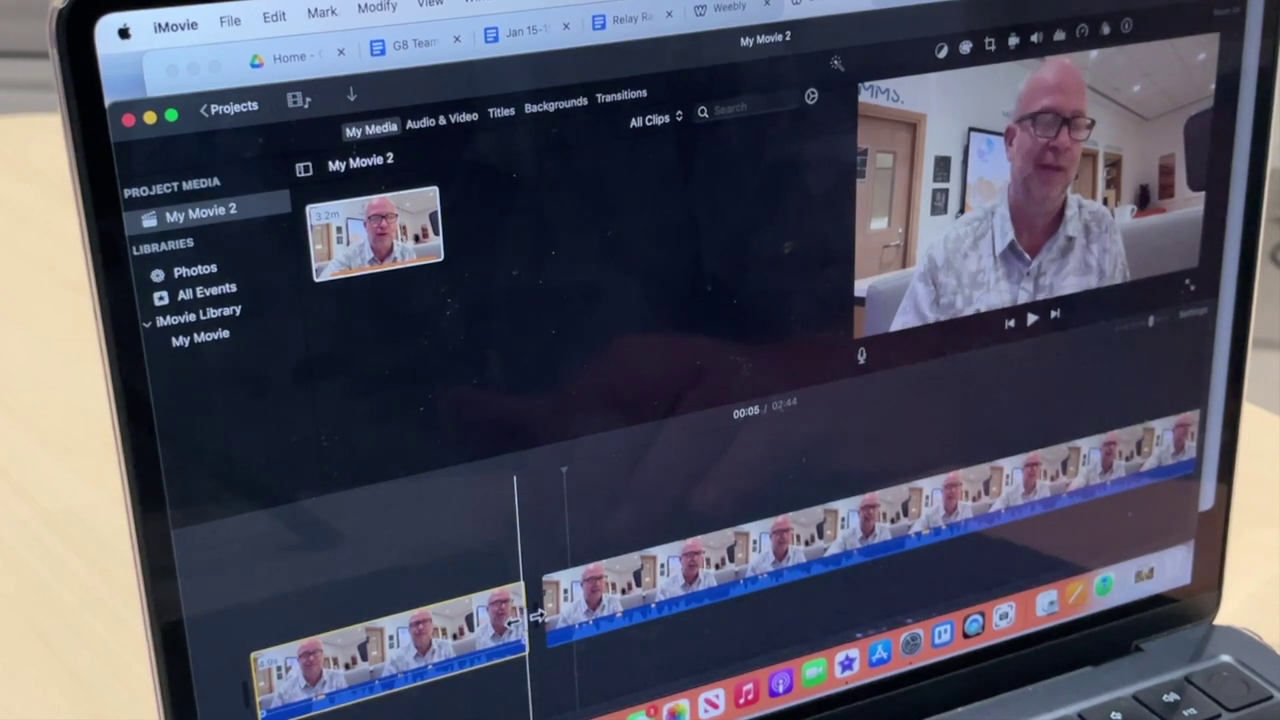
drag(537, 620, 528, 622)
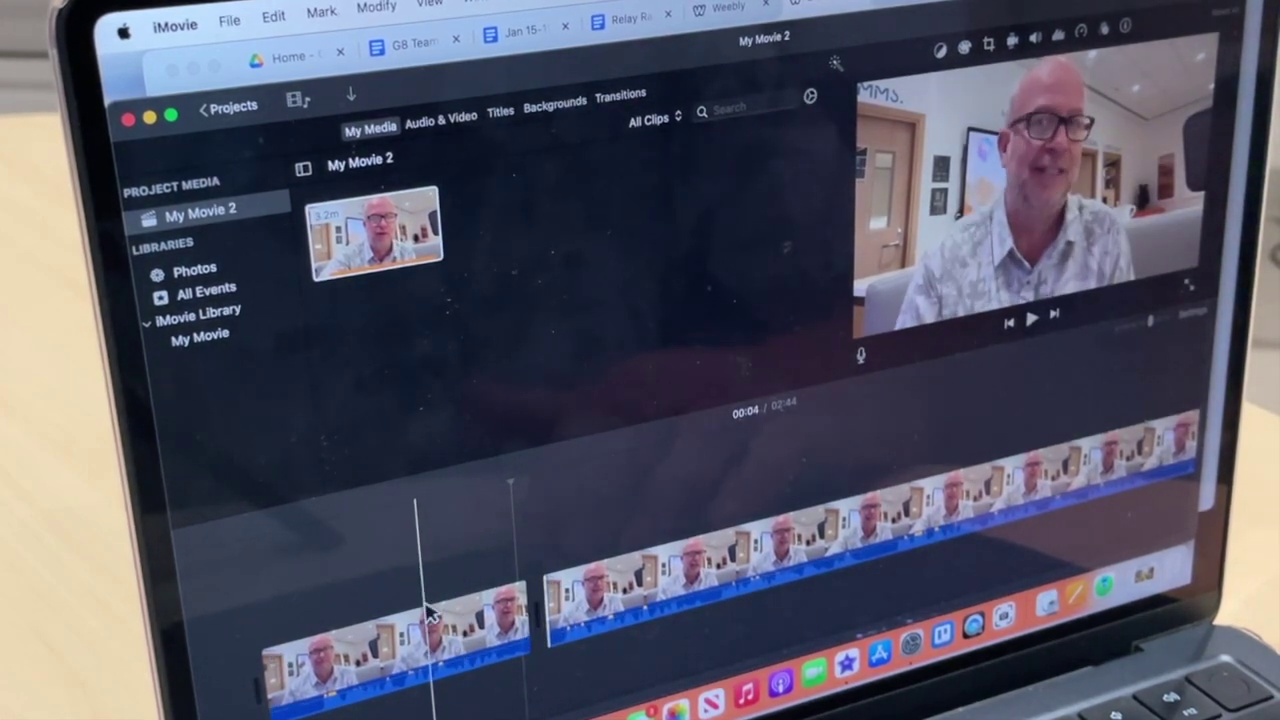
key(space)
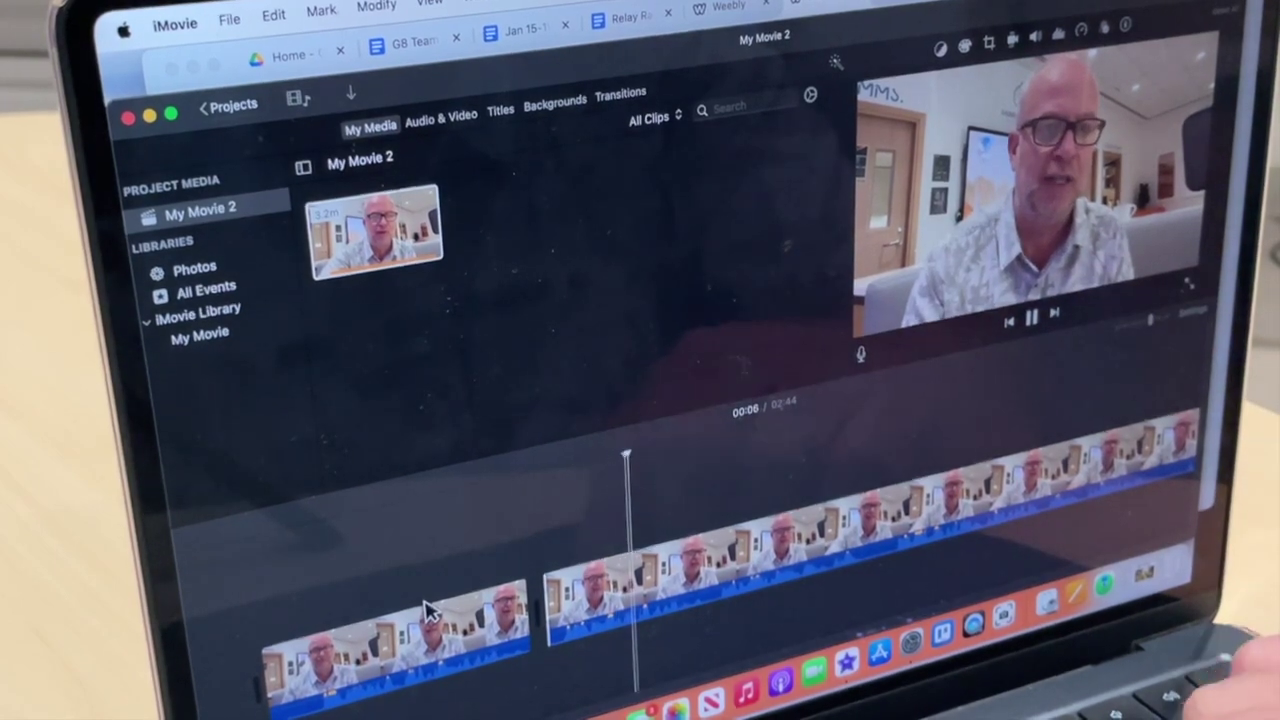
key(space)
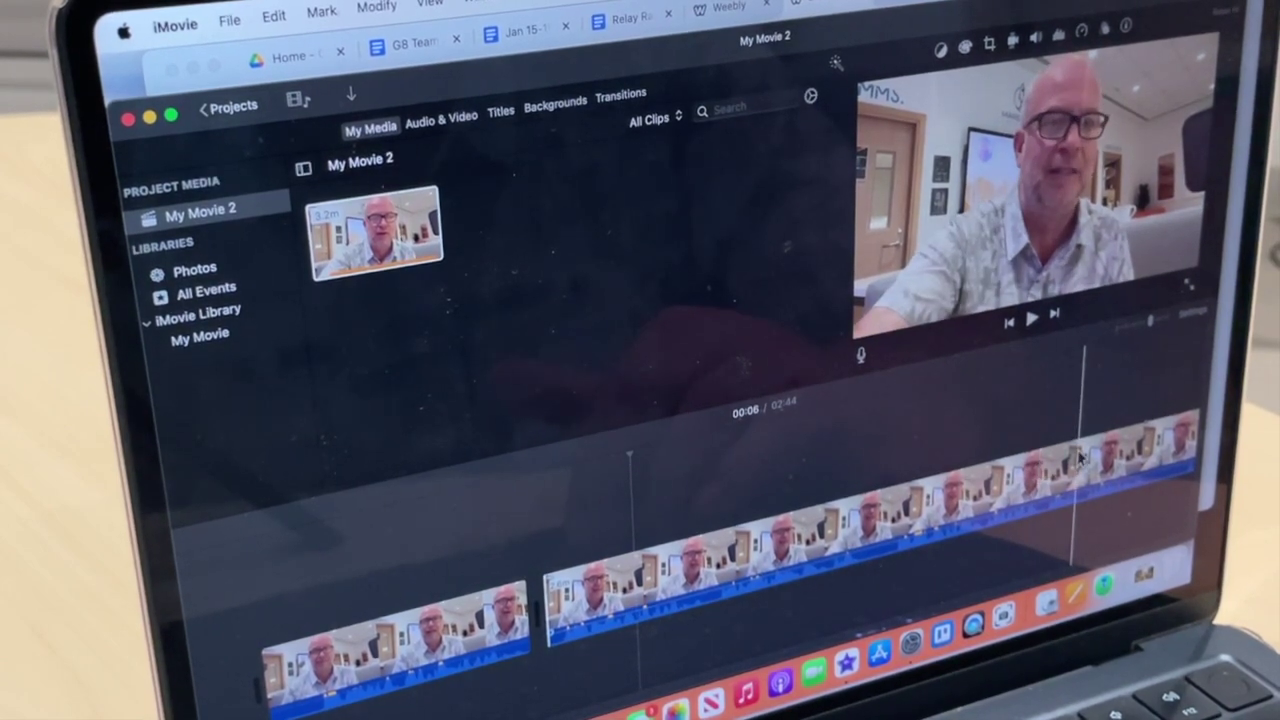
scroll(1040, 468, right, 3)
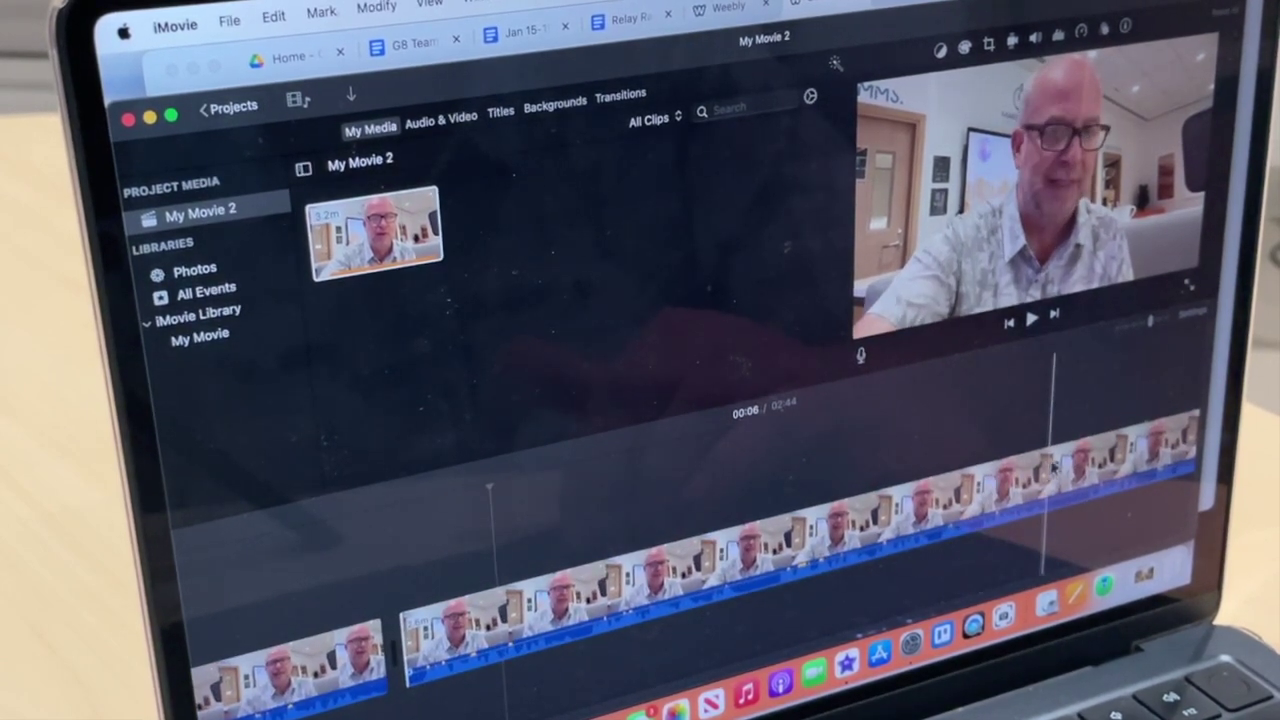
scroll(1000, 480, right, 3)
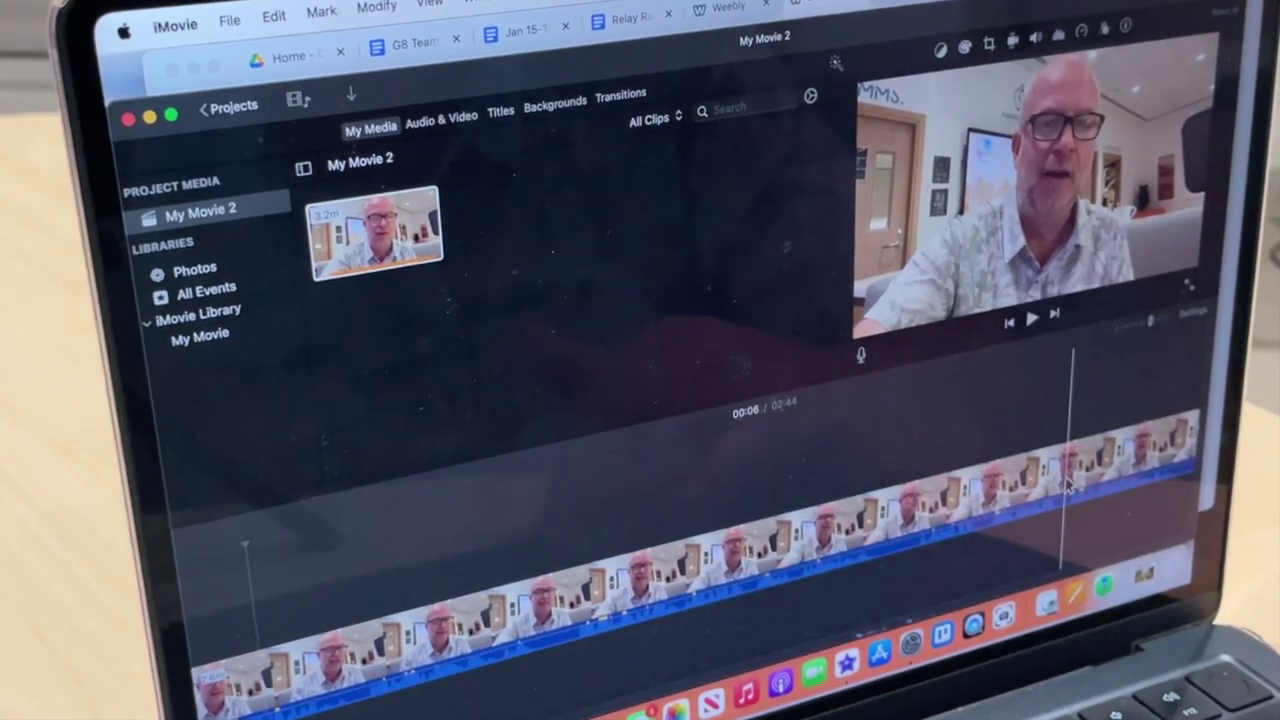
scroll(1068, 485, right, 2)
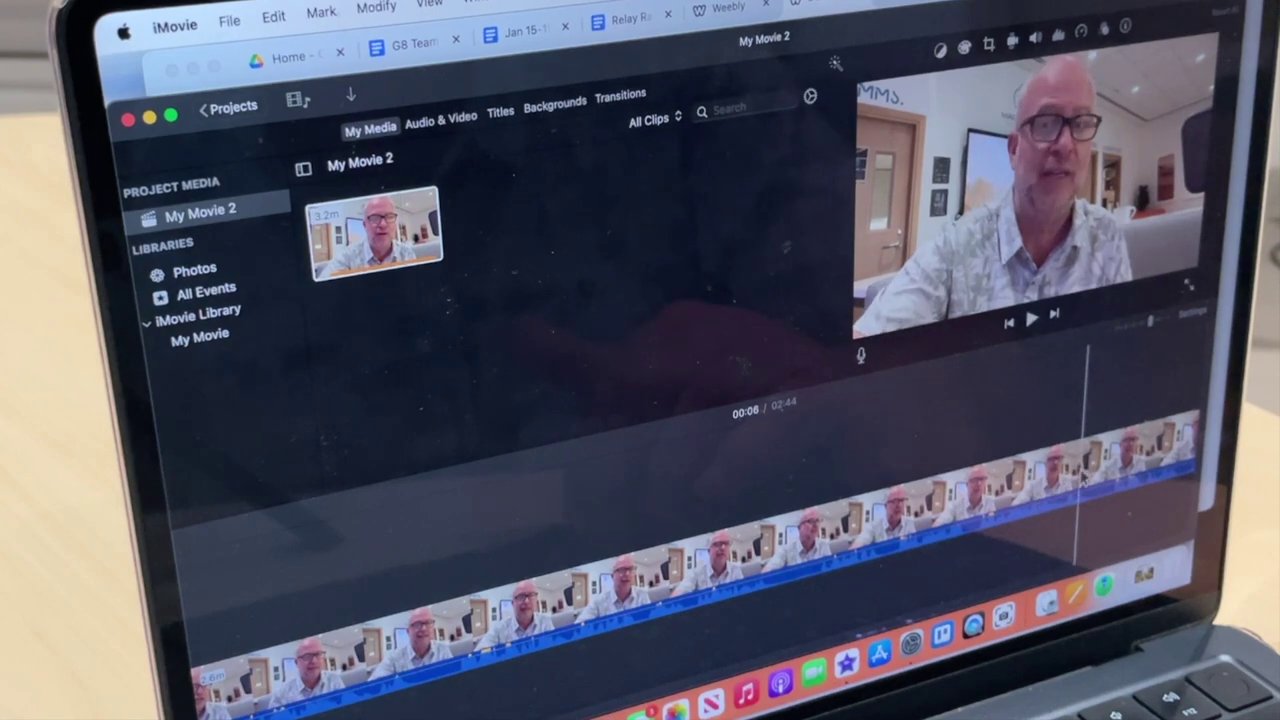
scroll(1085, 480, right, 2)
scroll(1000, 500, right, 2)
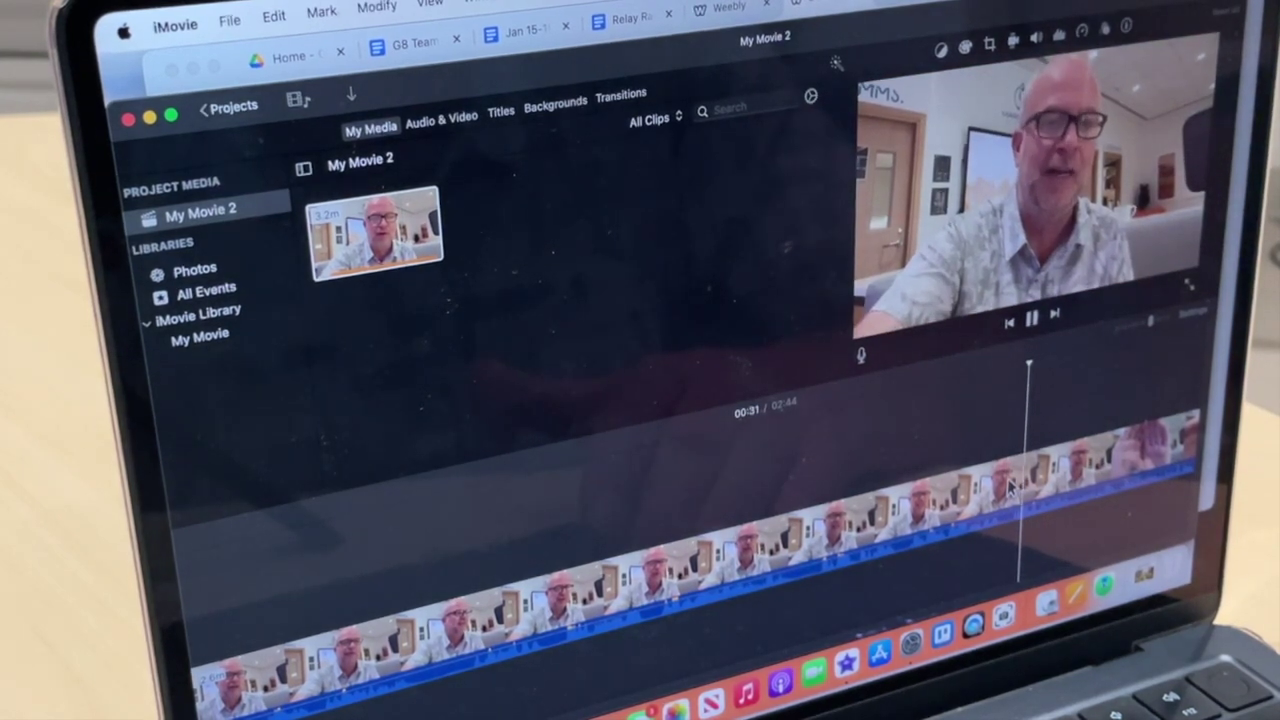
Step: Split the clip at the flub and trim the following clip's start edge
right_click(812, 540)
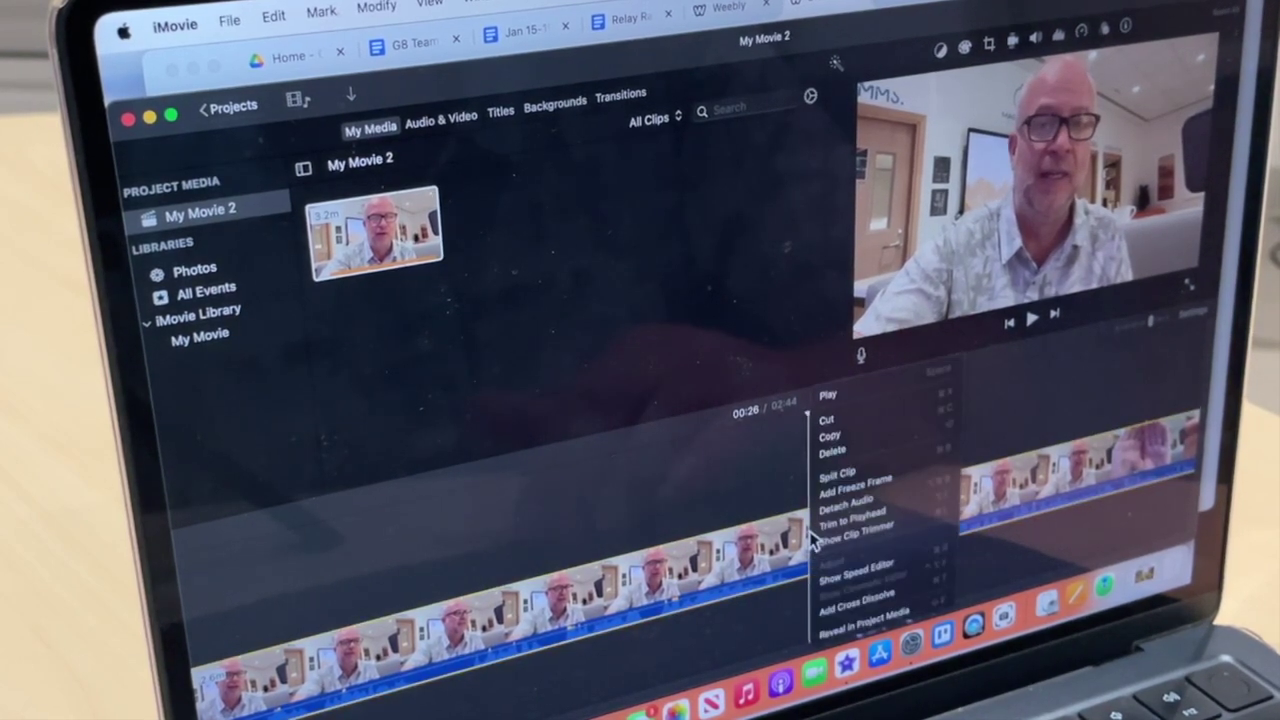
click(840, 478)
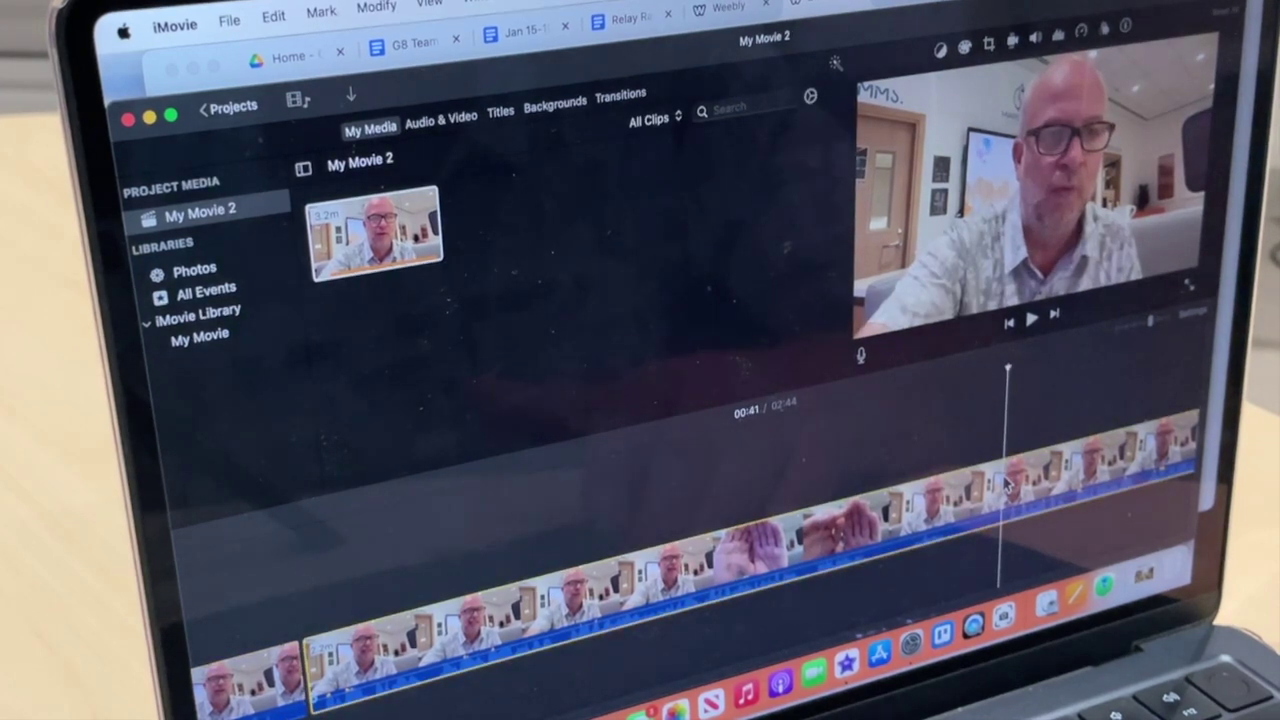
key(space)
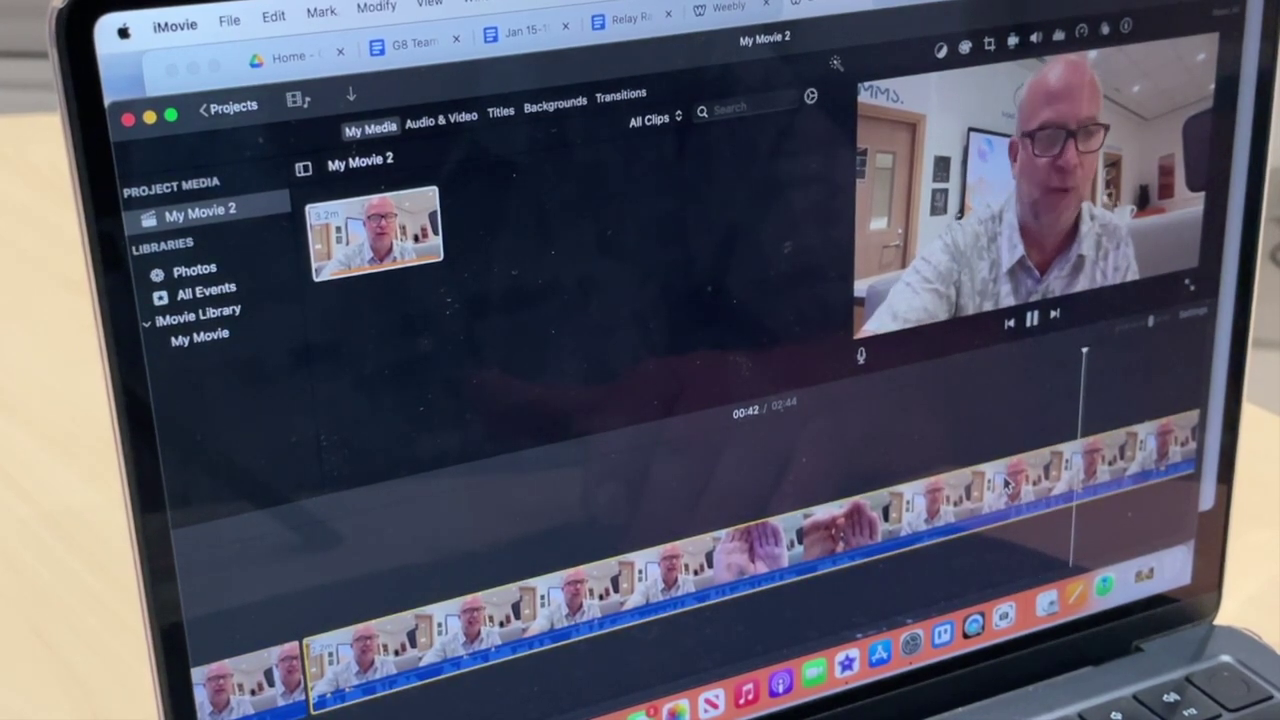
key(space)
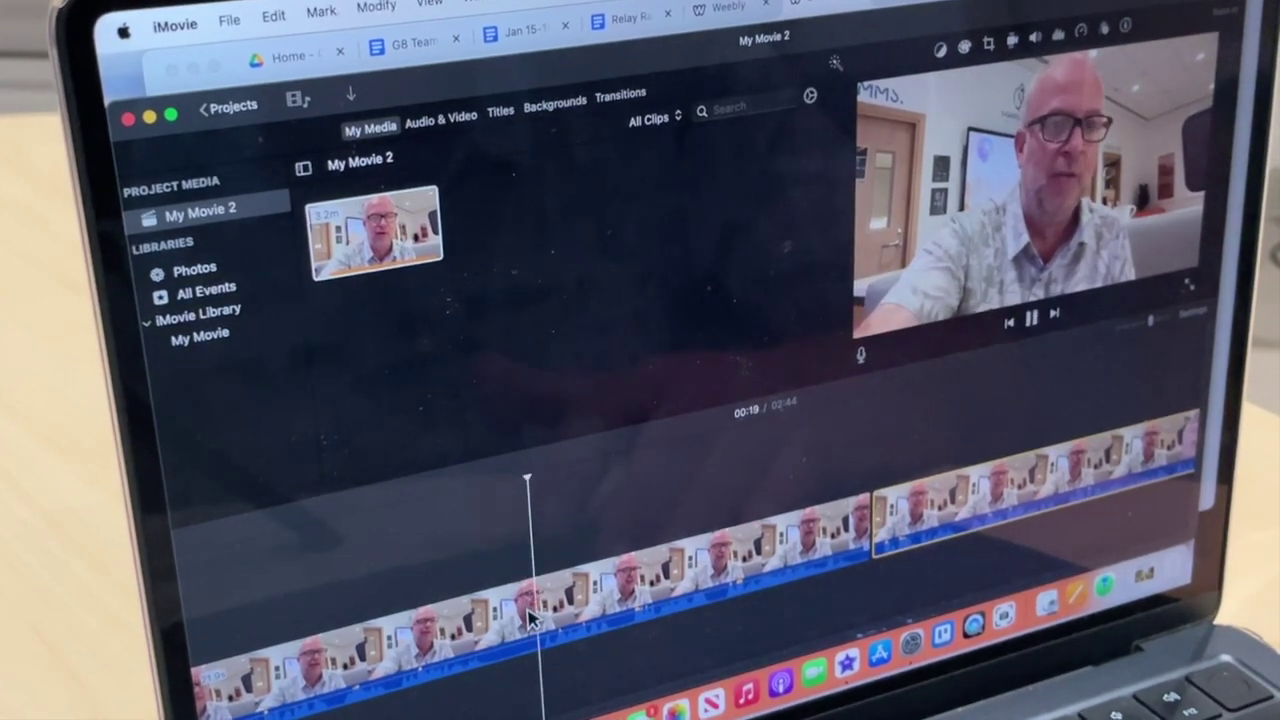
key(space)
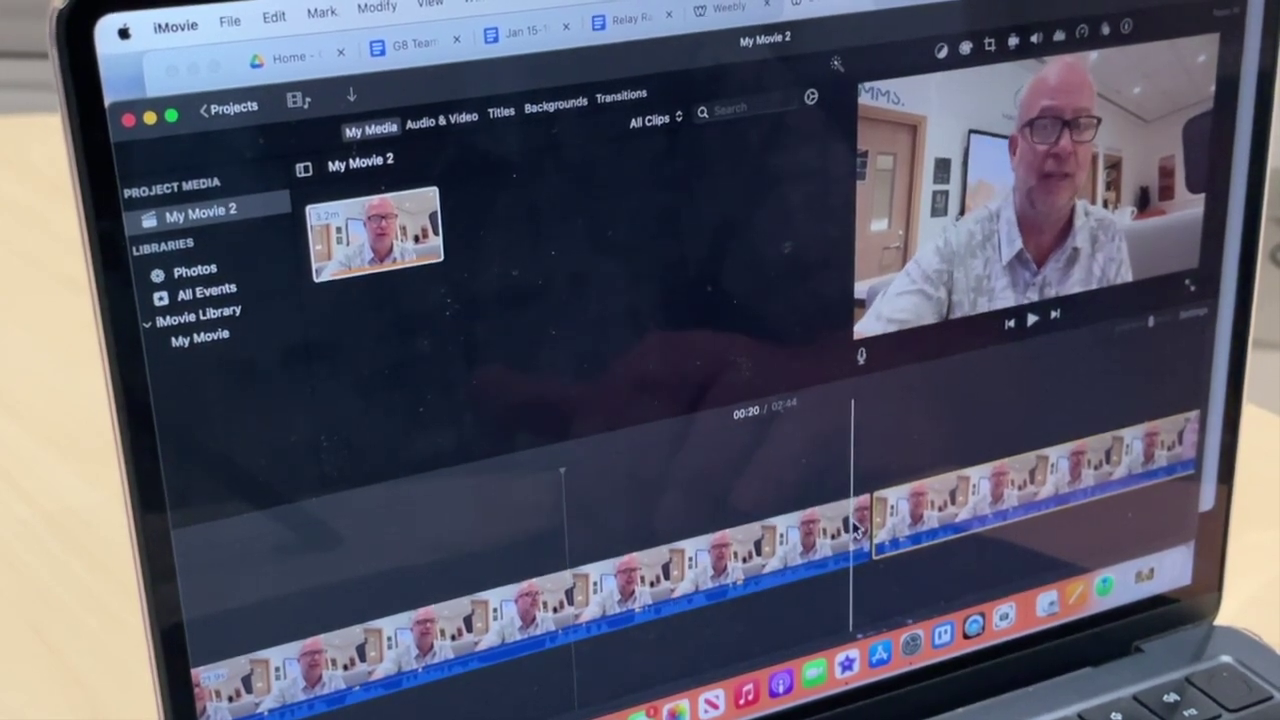
drag(866, 520, 640, 585)
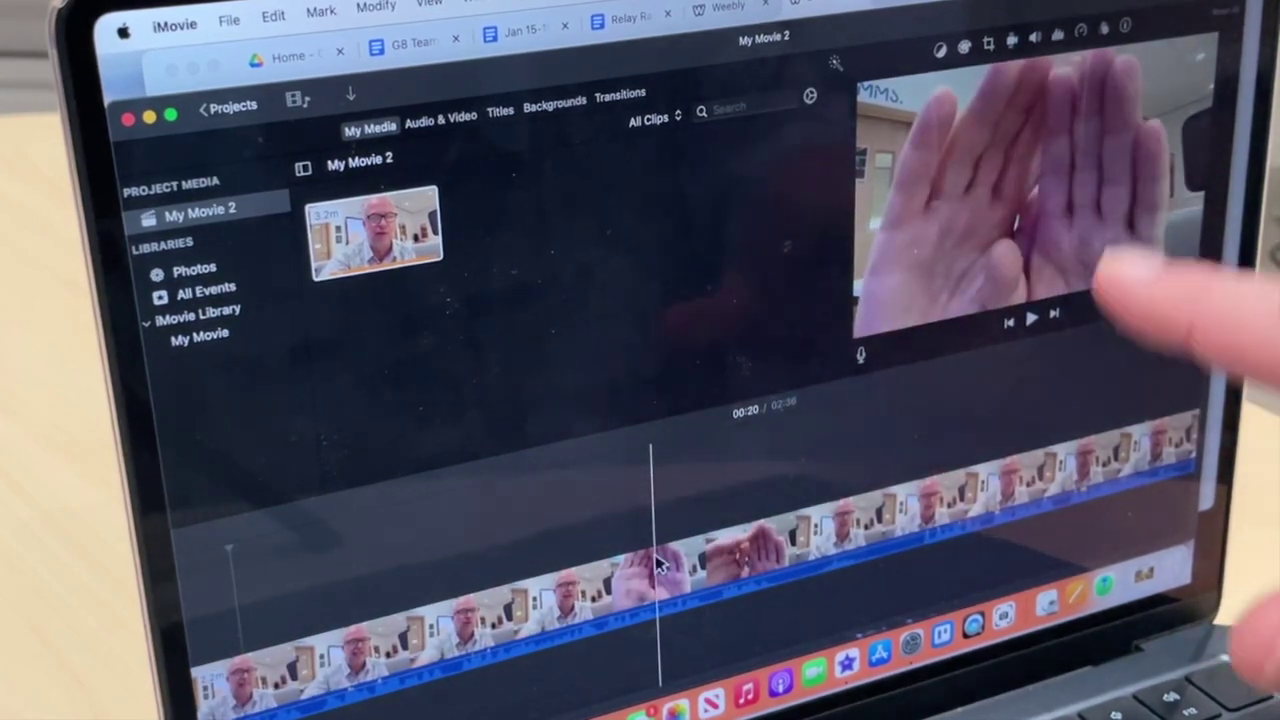
Step: Split at 00:33, delete the hands-over-lens piece, and review the join from 00:17
click(918, 512)
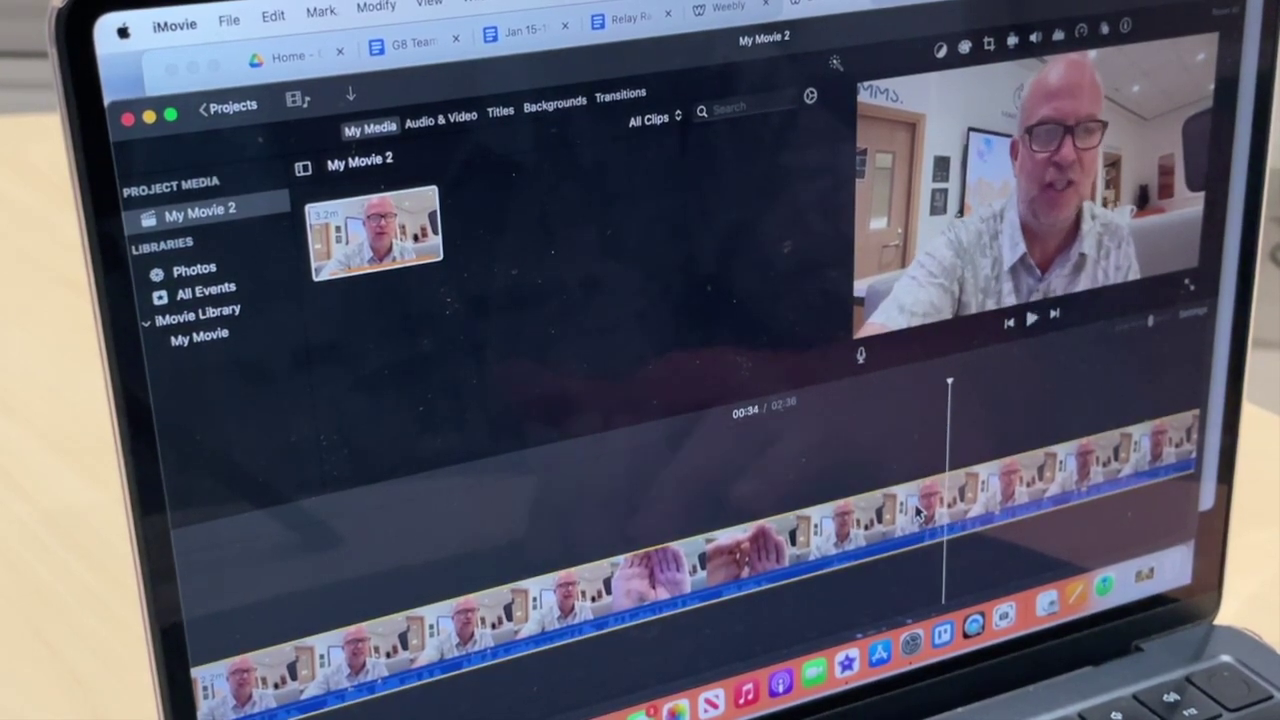
right_click(918, 512)
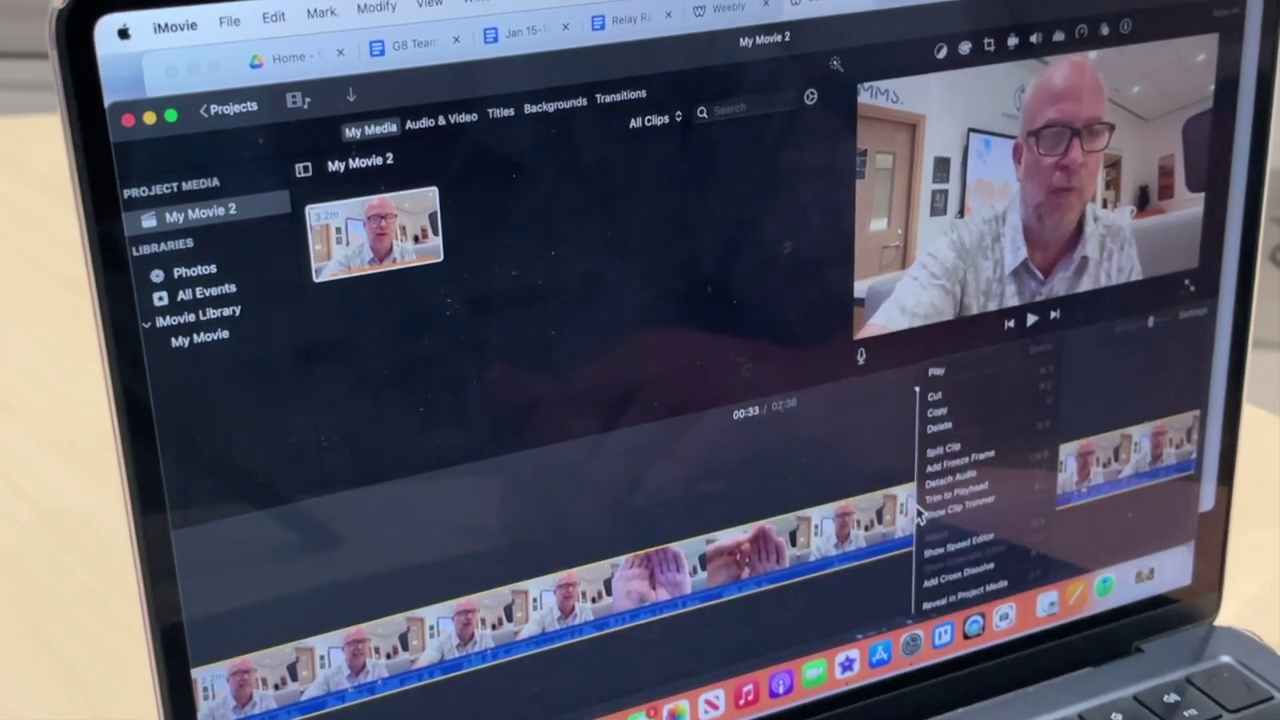
click(932, 452)
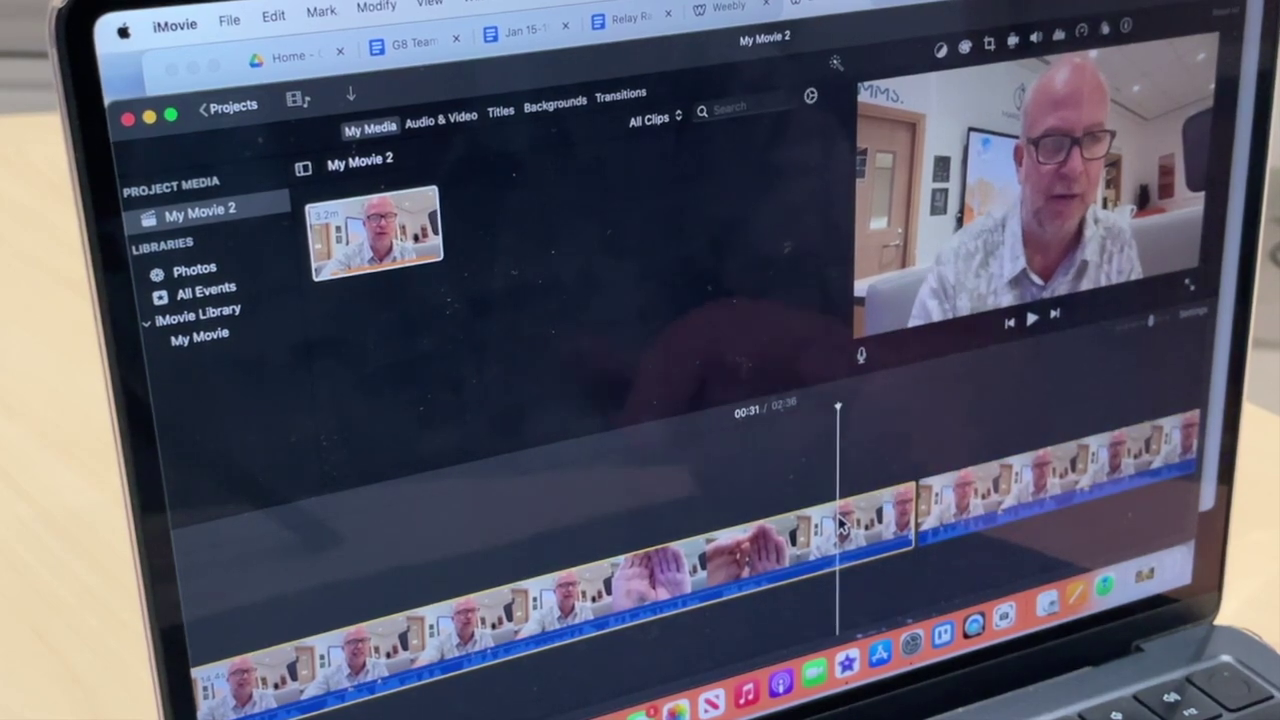
key(Delete)
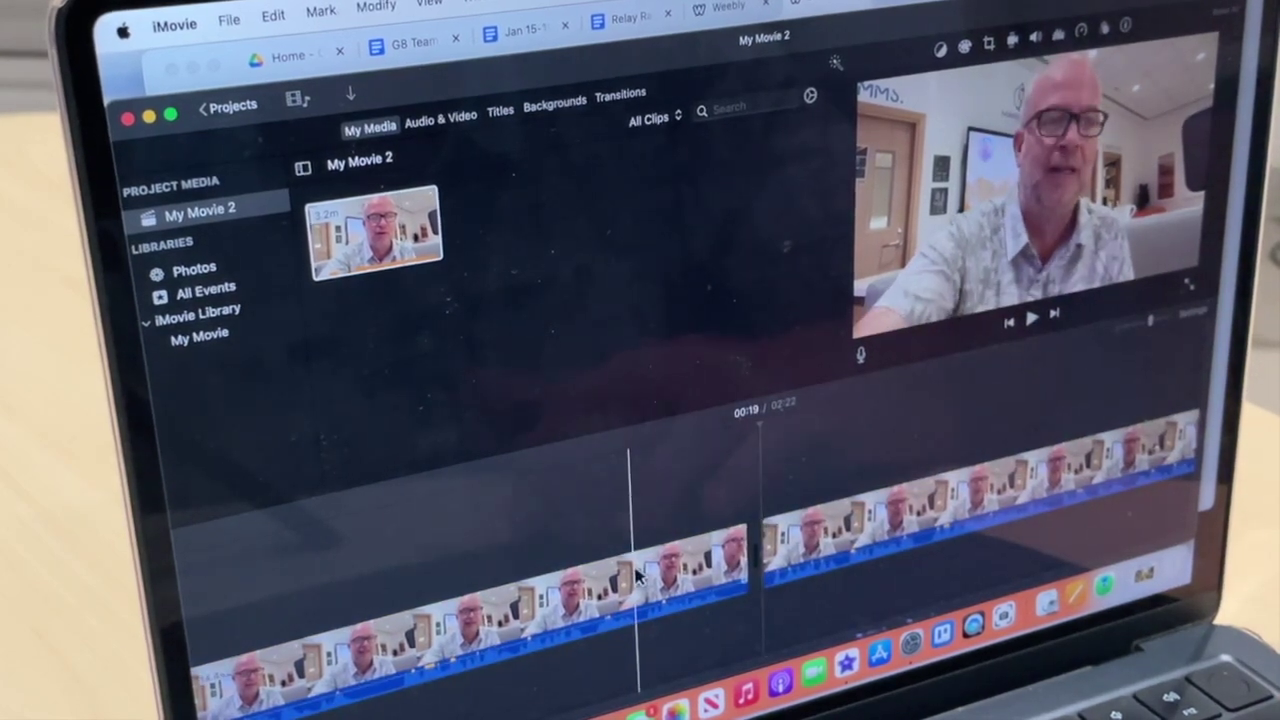
click(630, 573)
key(space)
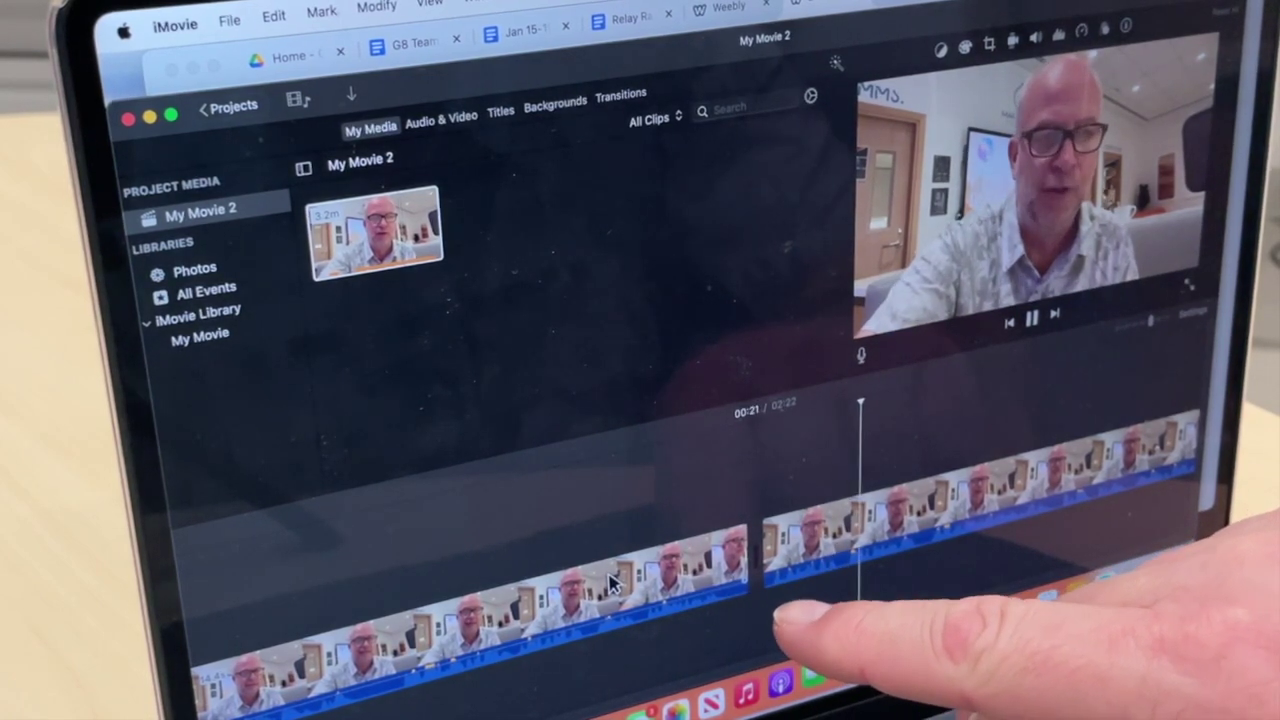
key(space)
click(612, 580)
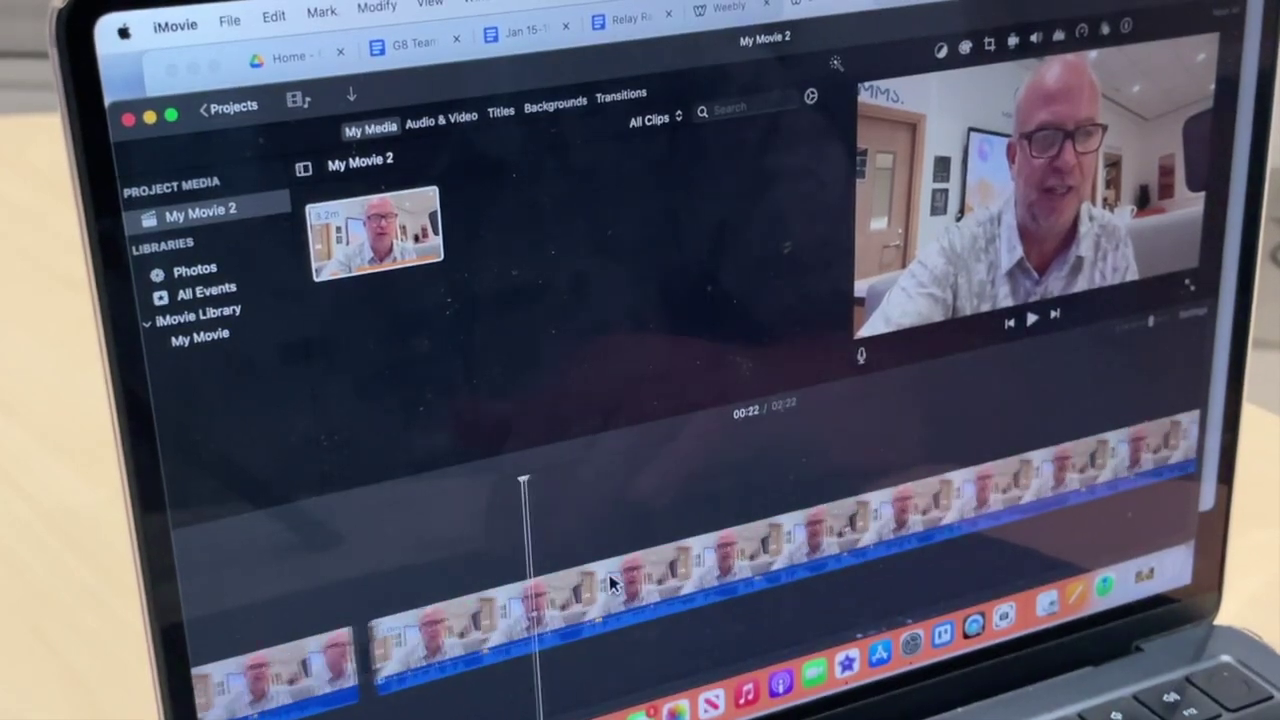
scroll(725, 532, right, 5)
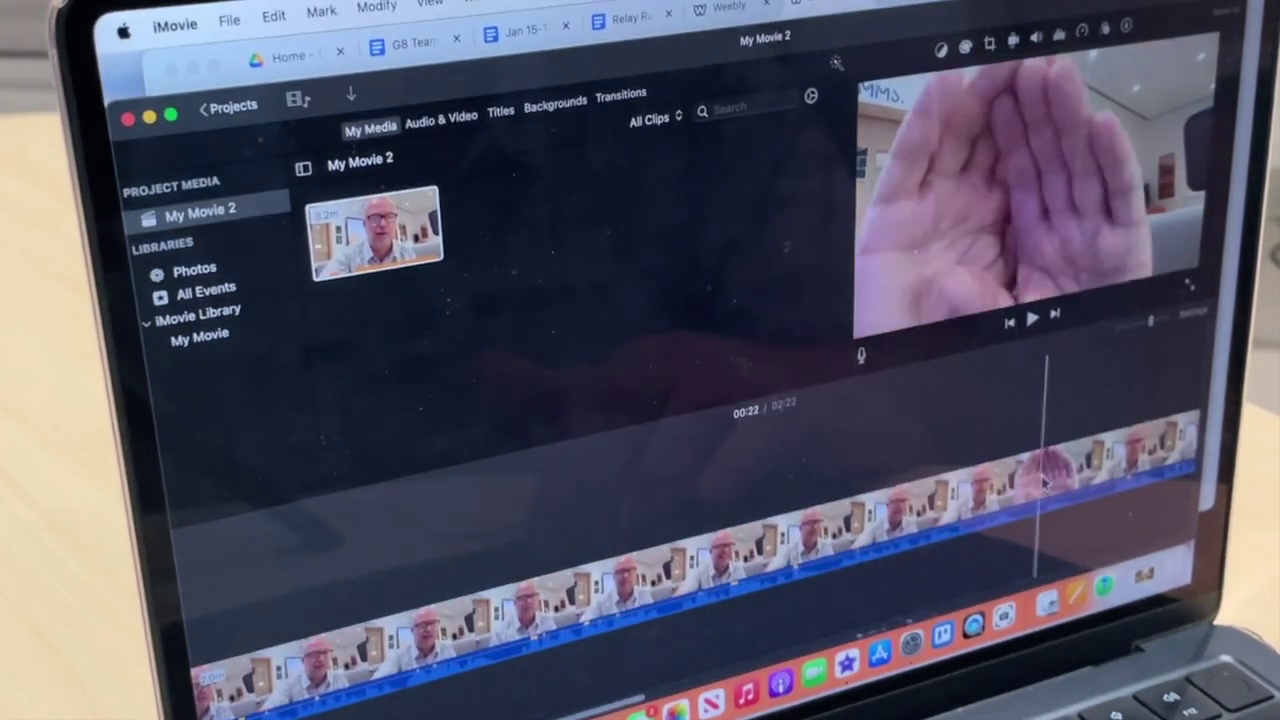
Step: Play from 00:42 and split the clip where the next flub begins
click(683, 588)
key(space)
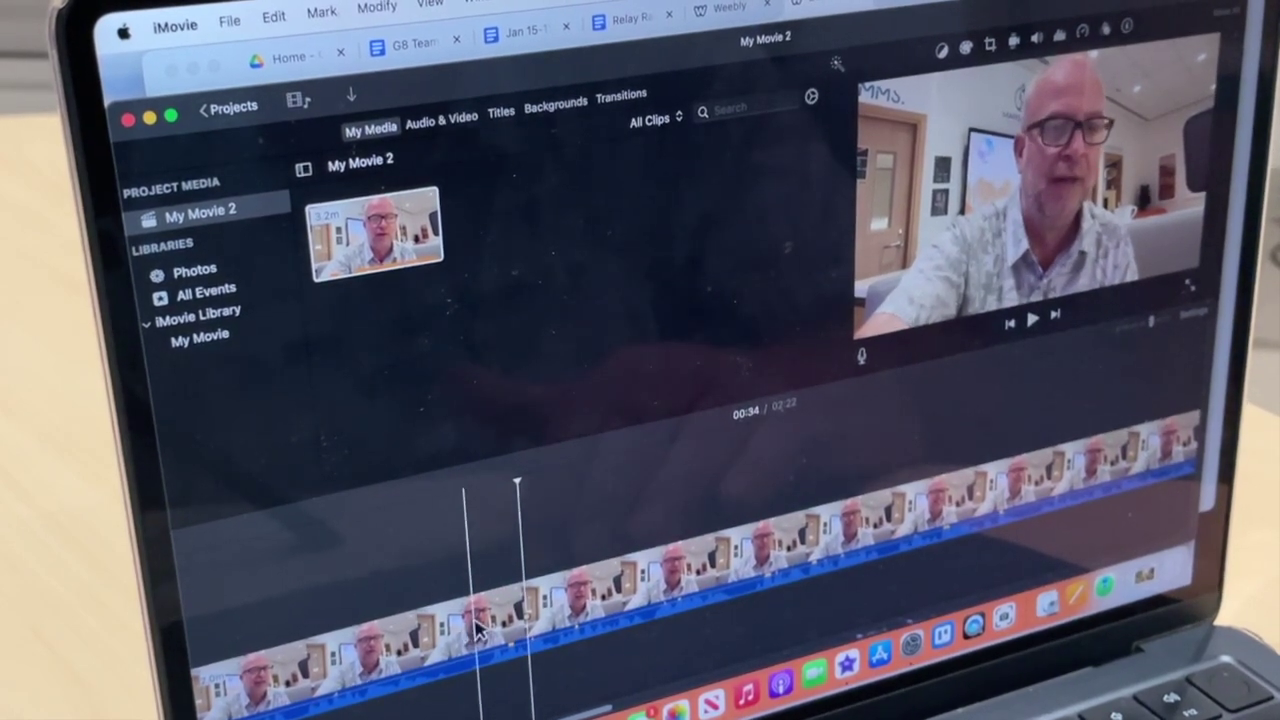
right_click(478, 625)
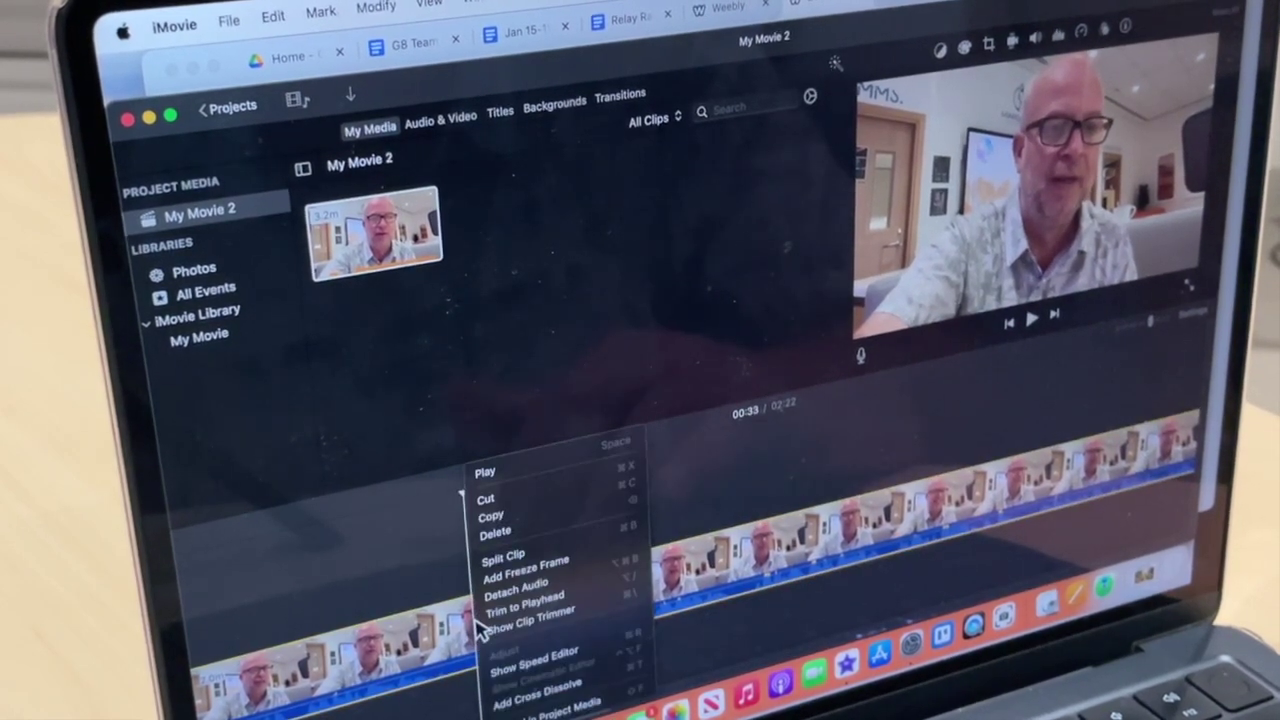
click(492, 555)
scroll(555, 622, right, 3)
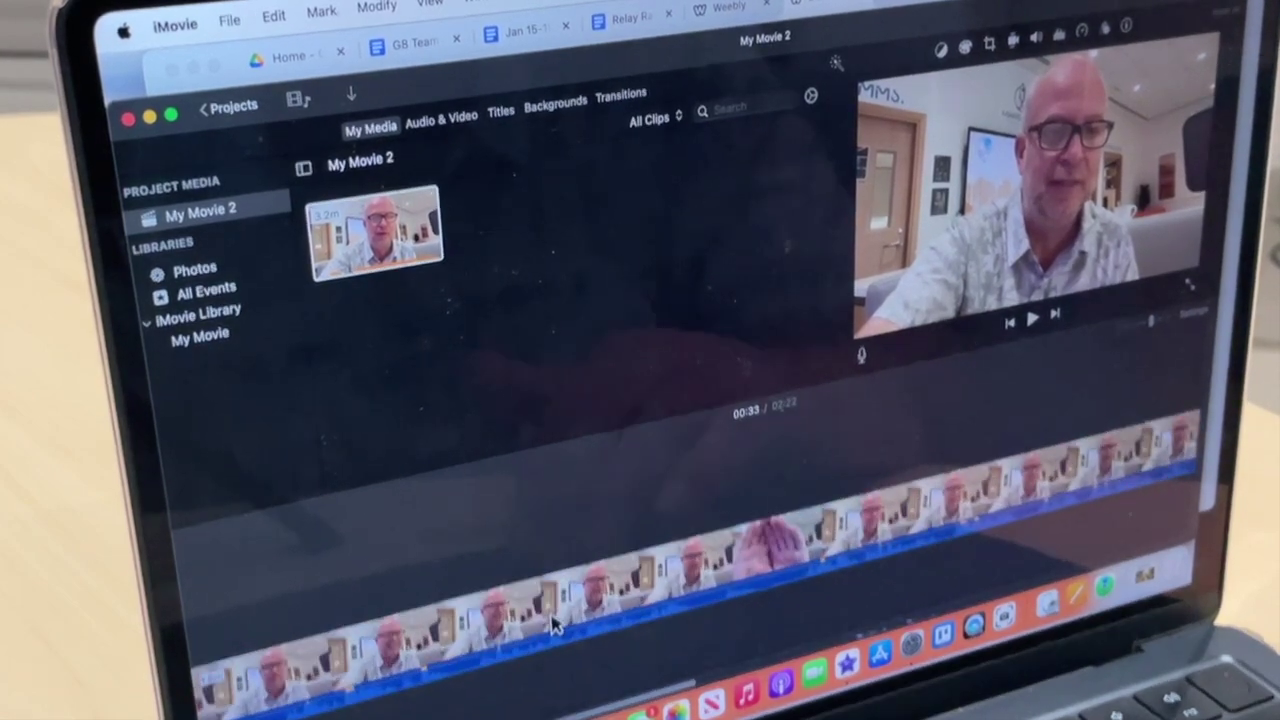
Step: Split at the hand gesture, delete the hand-over-face stretch, and review playback
key(space)
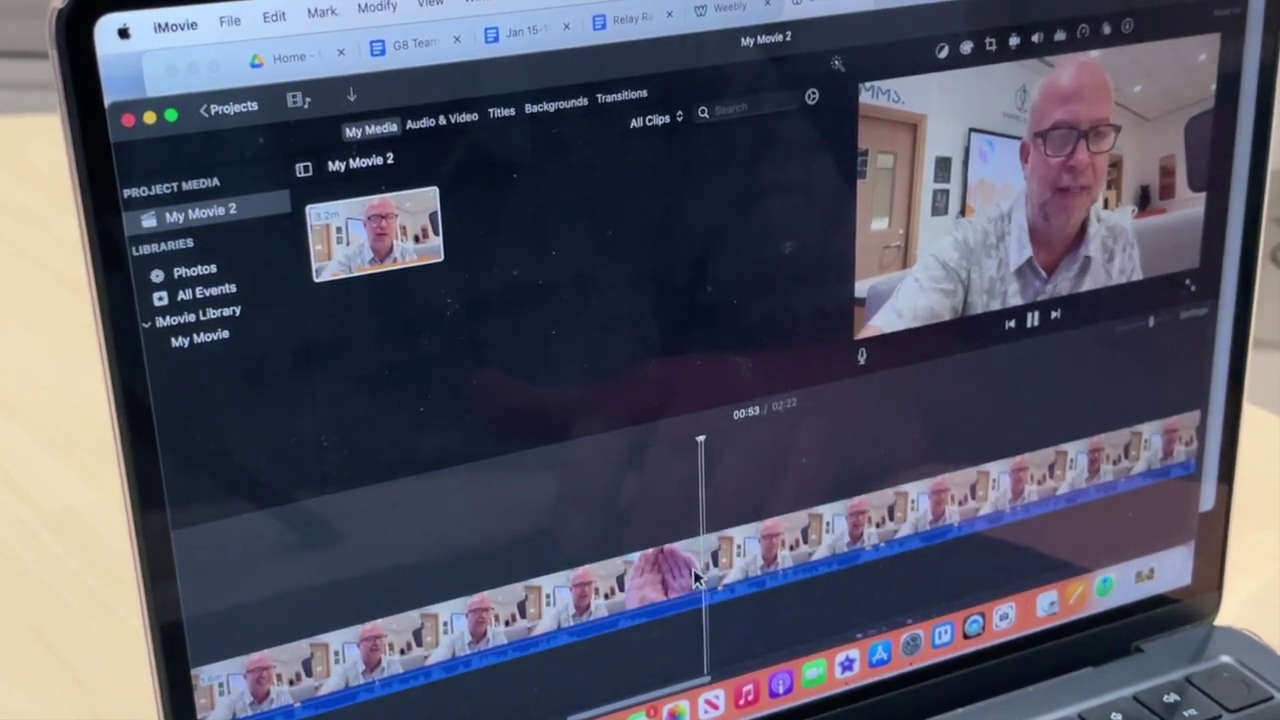
right_click(694, 568)
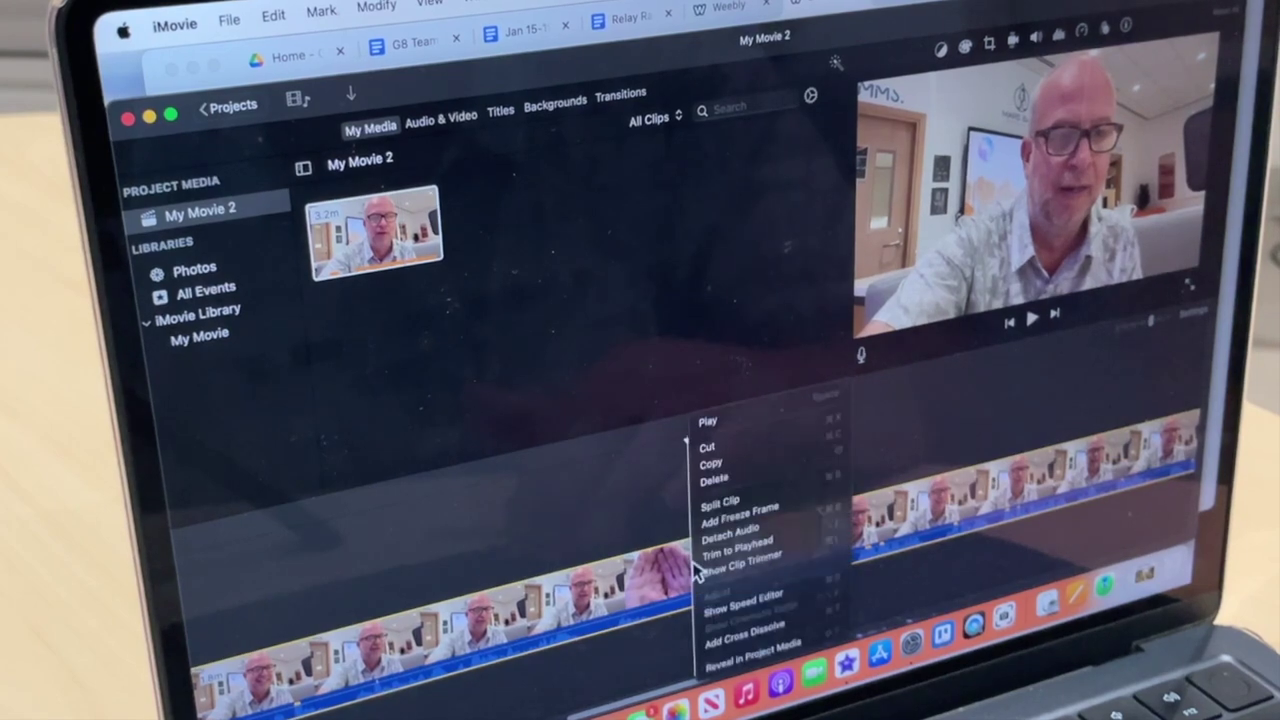
click(720, 500)
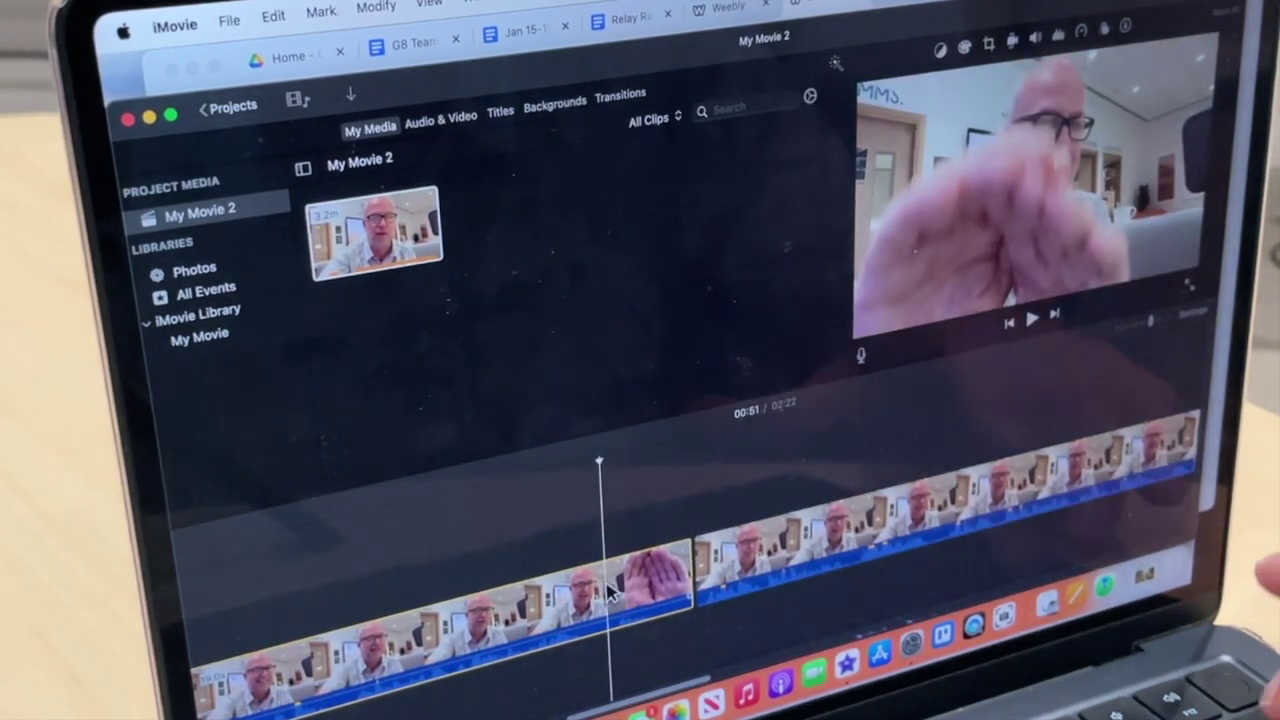
key(Delete)
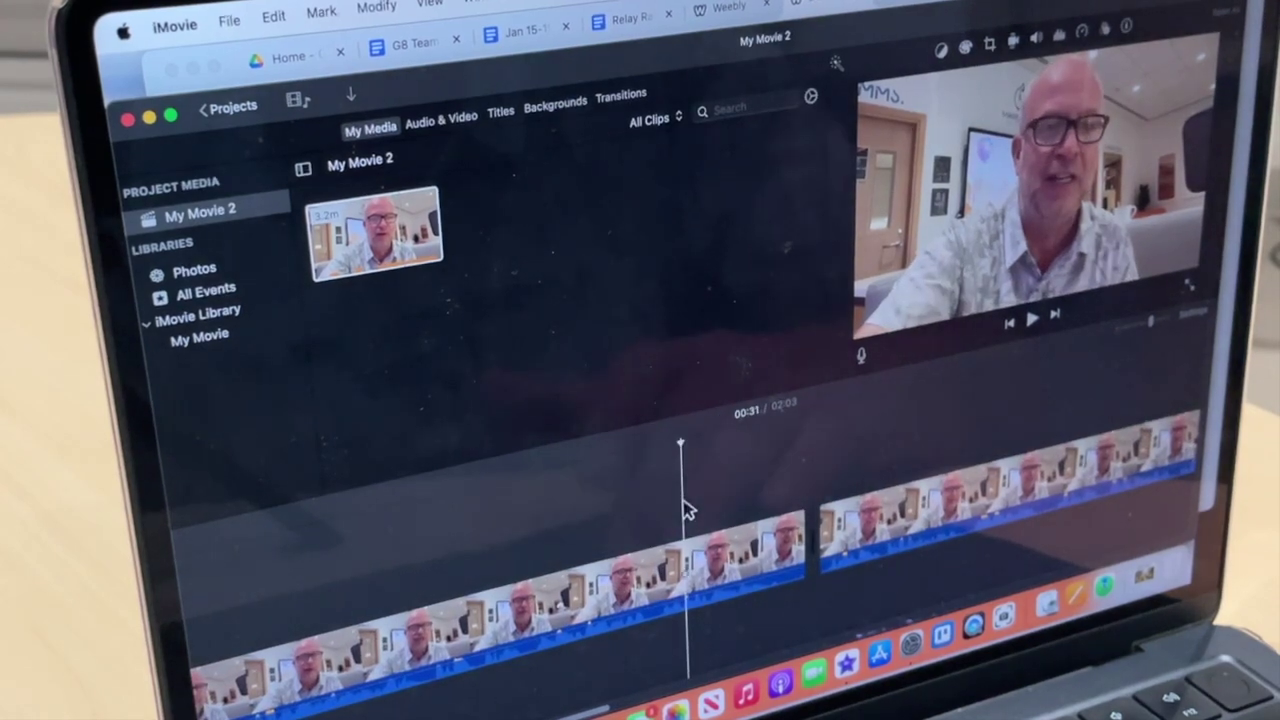
key(space)
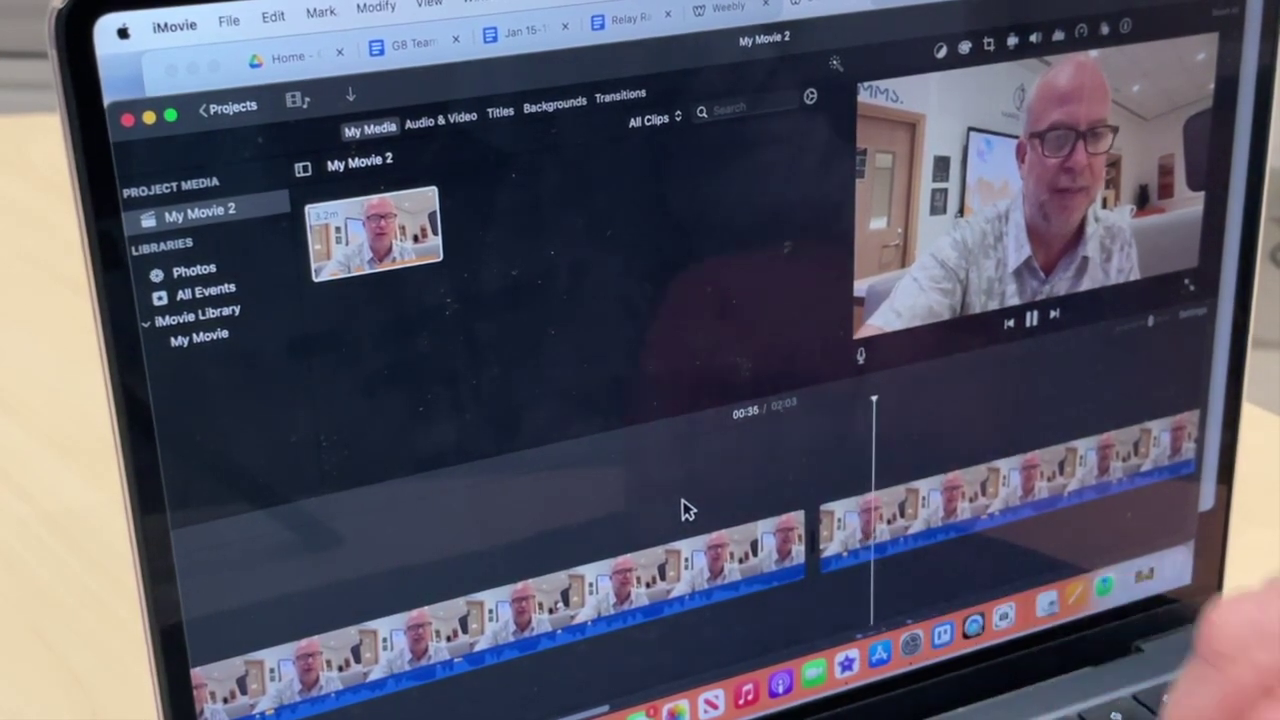
key(space)
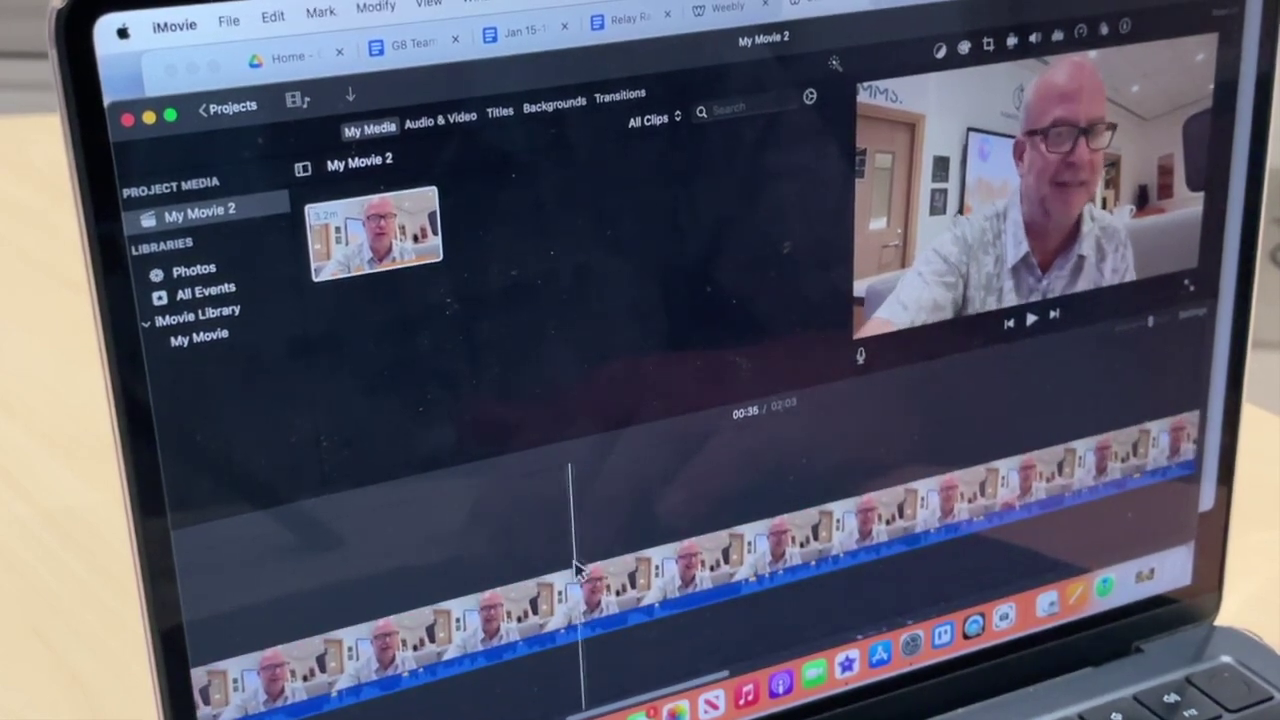
click(660, 555)
key(space)
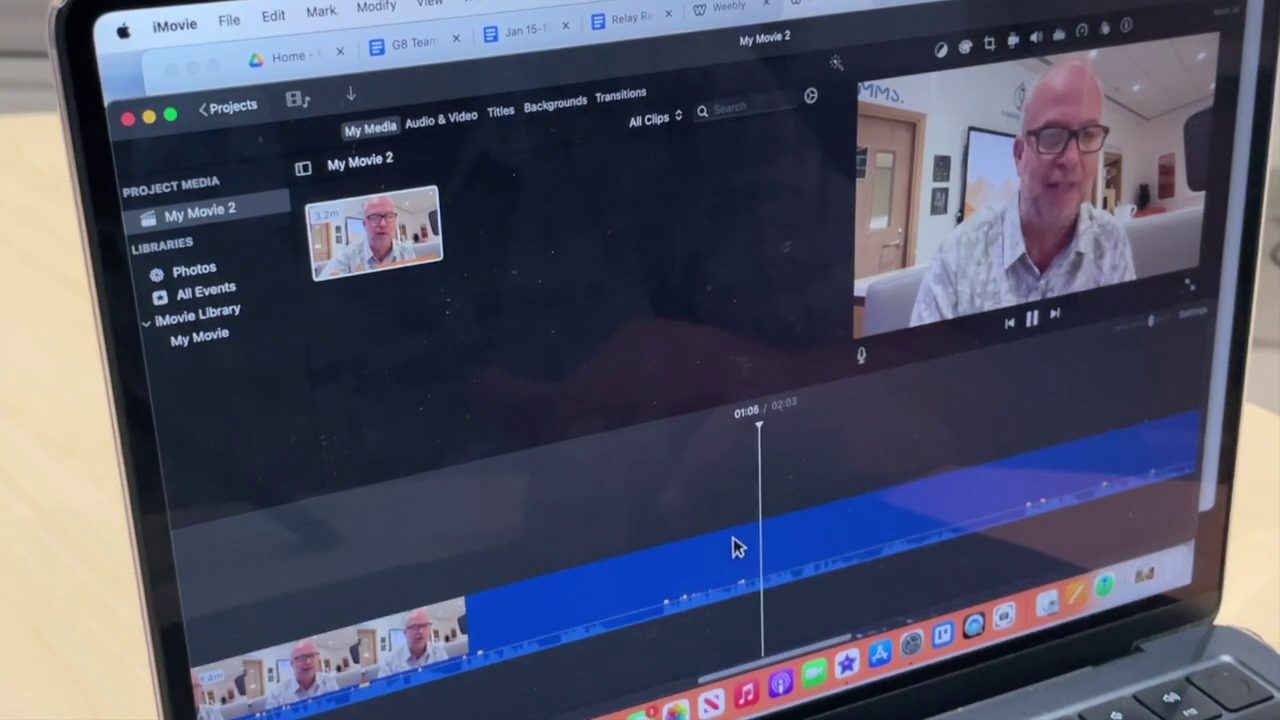
key(space)
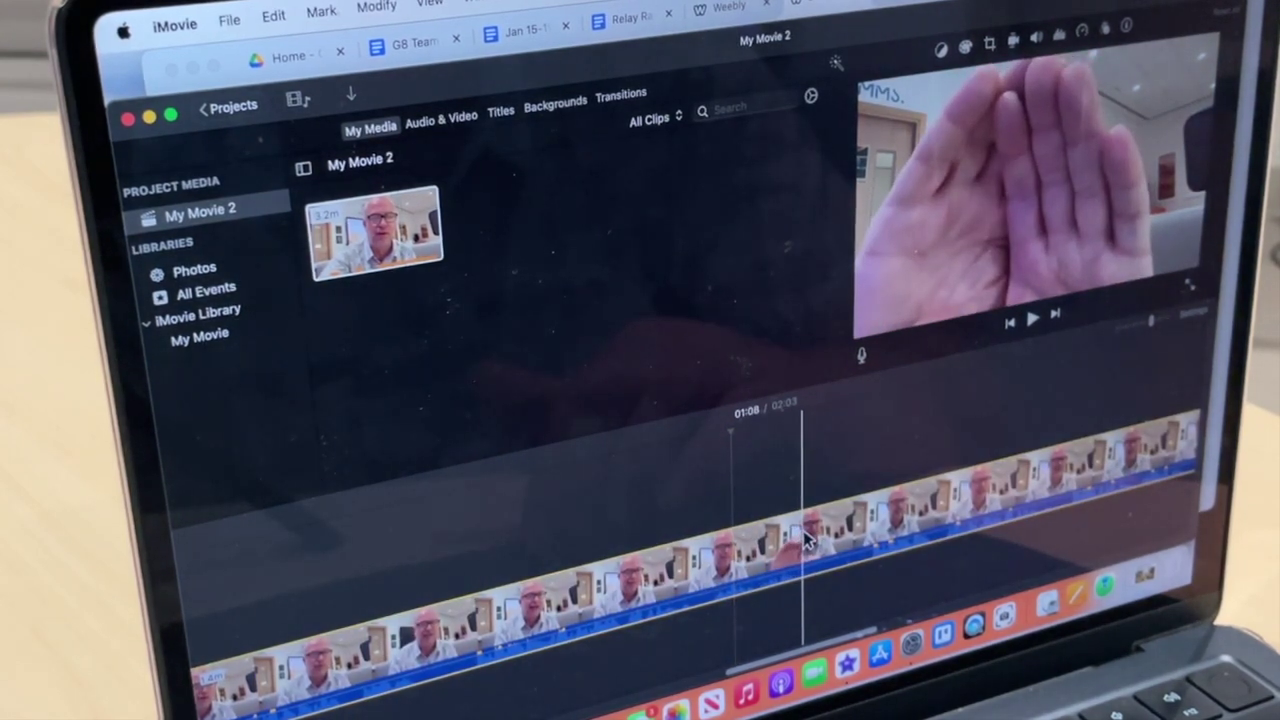
Step: Split the clip at 01:02 and again around 01:11, then review playback
right_click(455, 645)
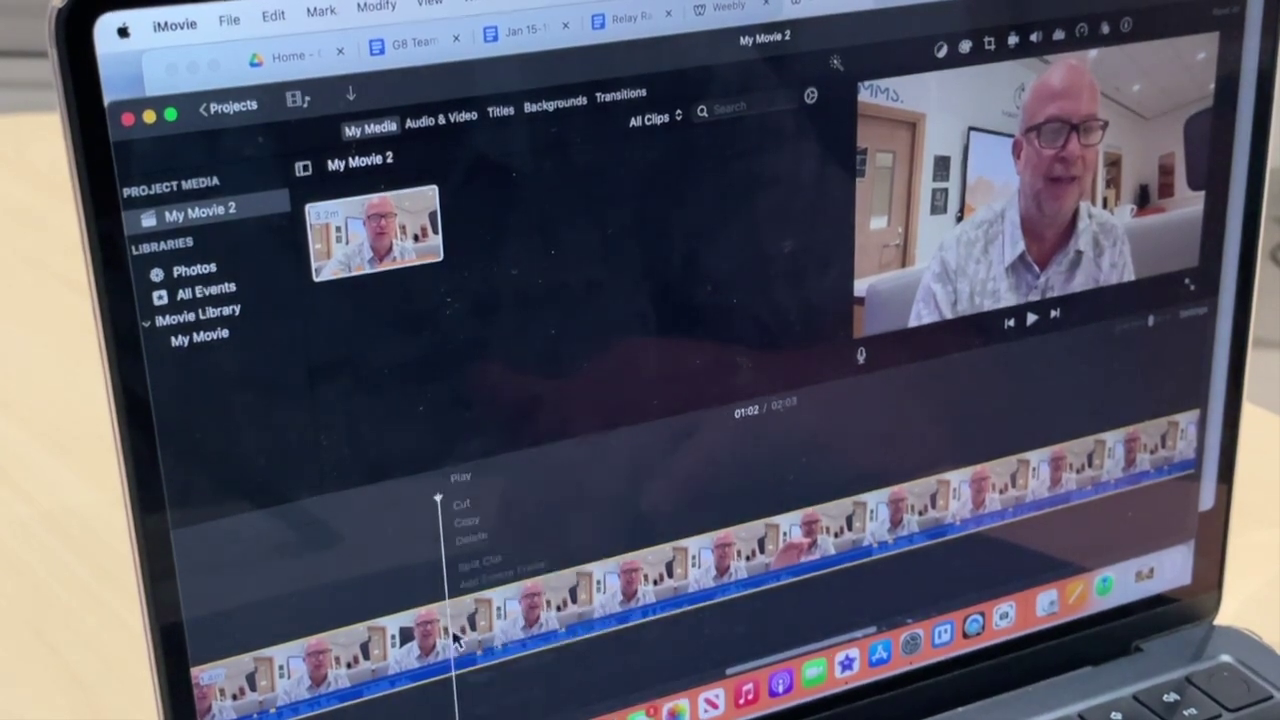
click(480, 563)
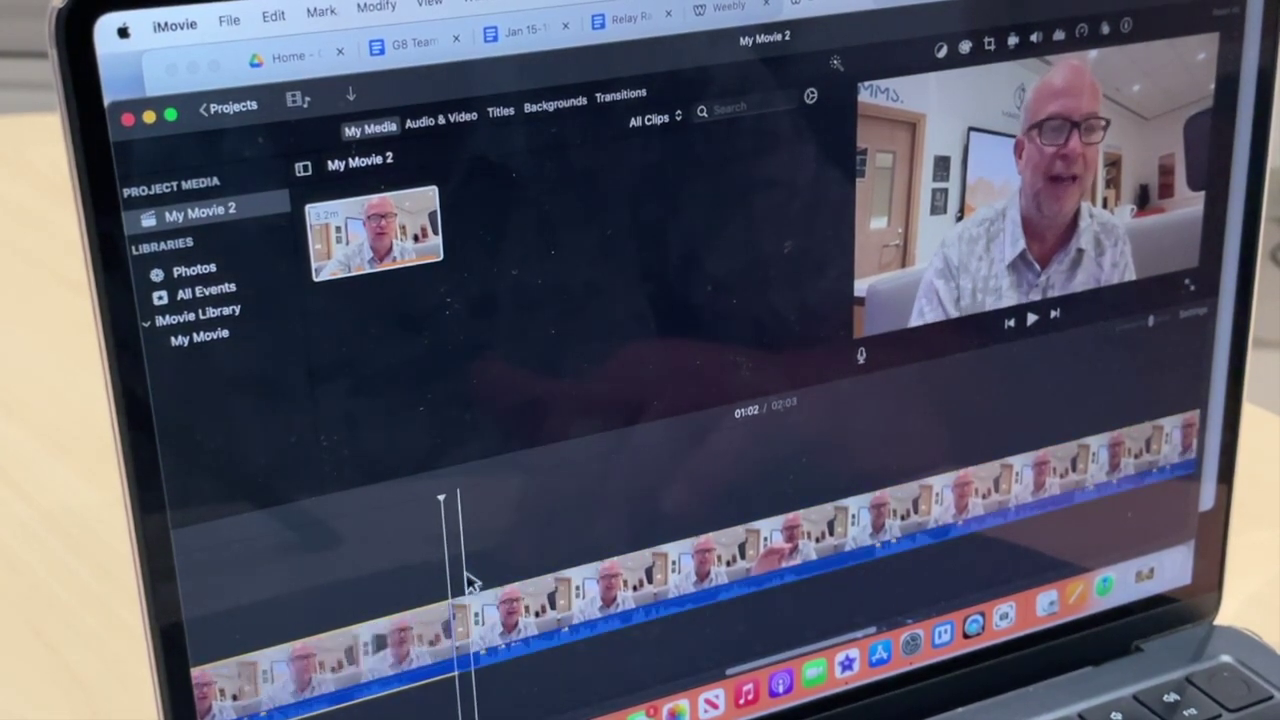
click(712, 560)
key(space)
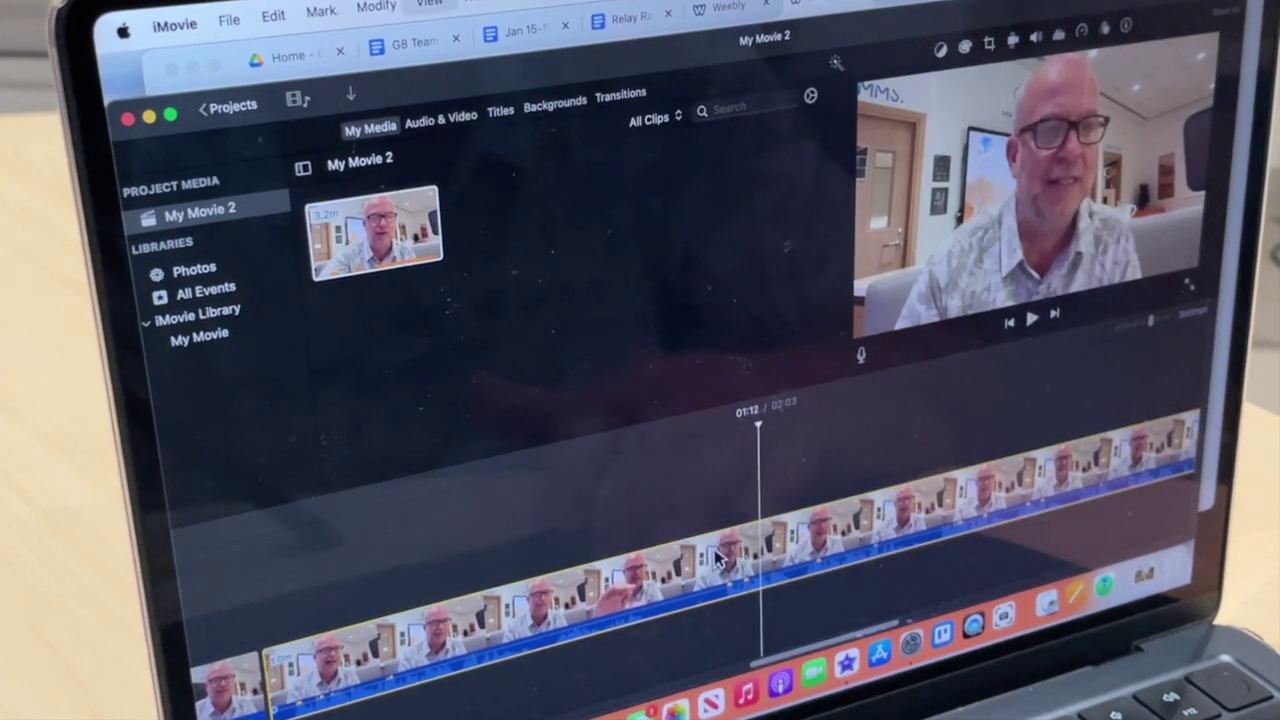
right_click(718, 560)
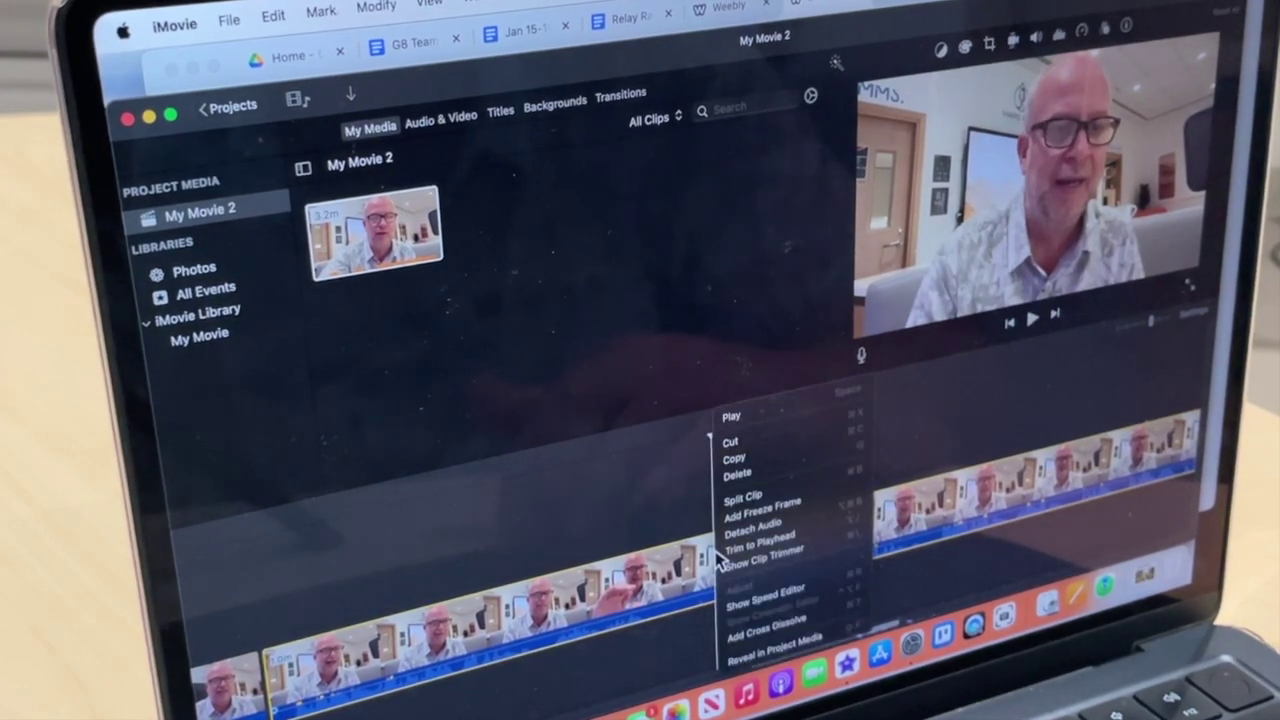
click(742, 497)
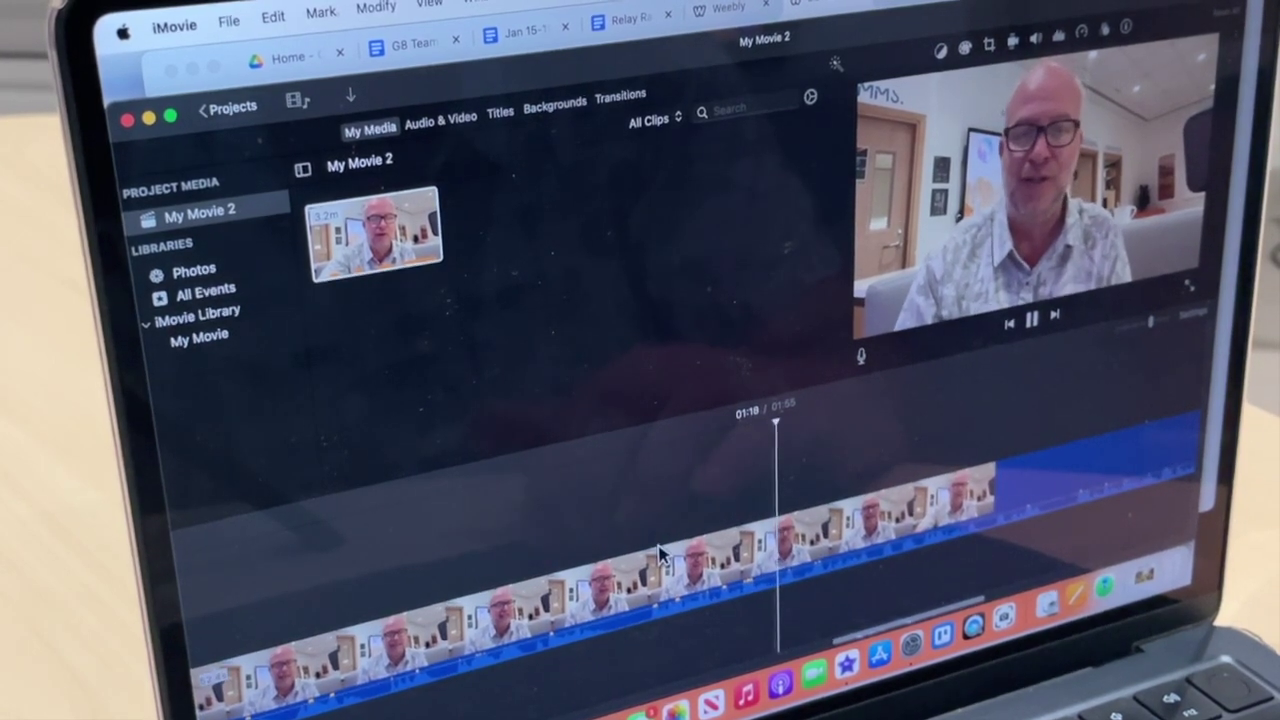
key(space)
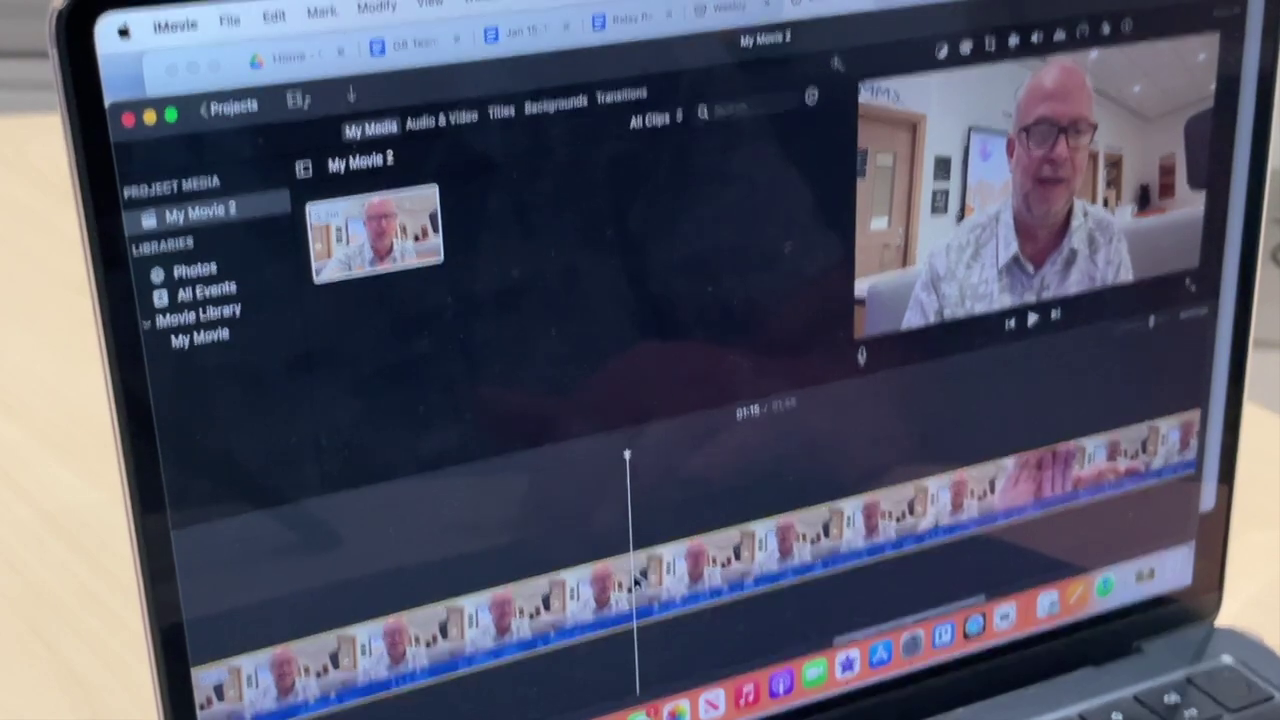
Step: Split the clip at the current point and at 01:36, then replay from 01:14
right_click(636, 582)
click(654, 520)
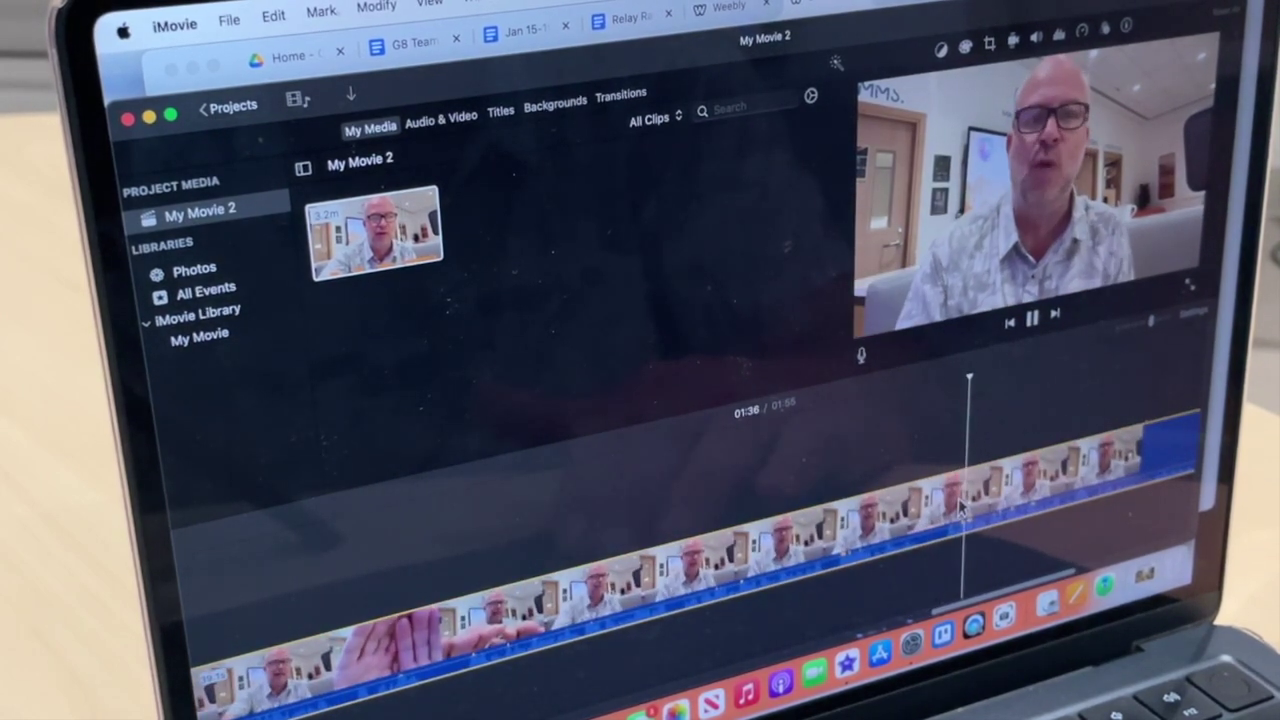
key(space)
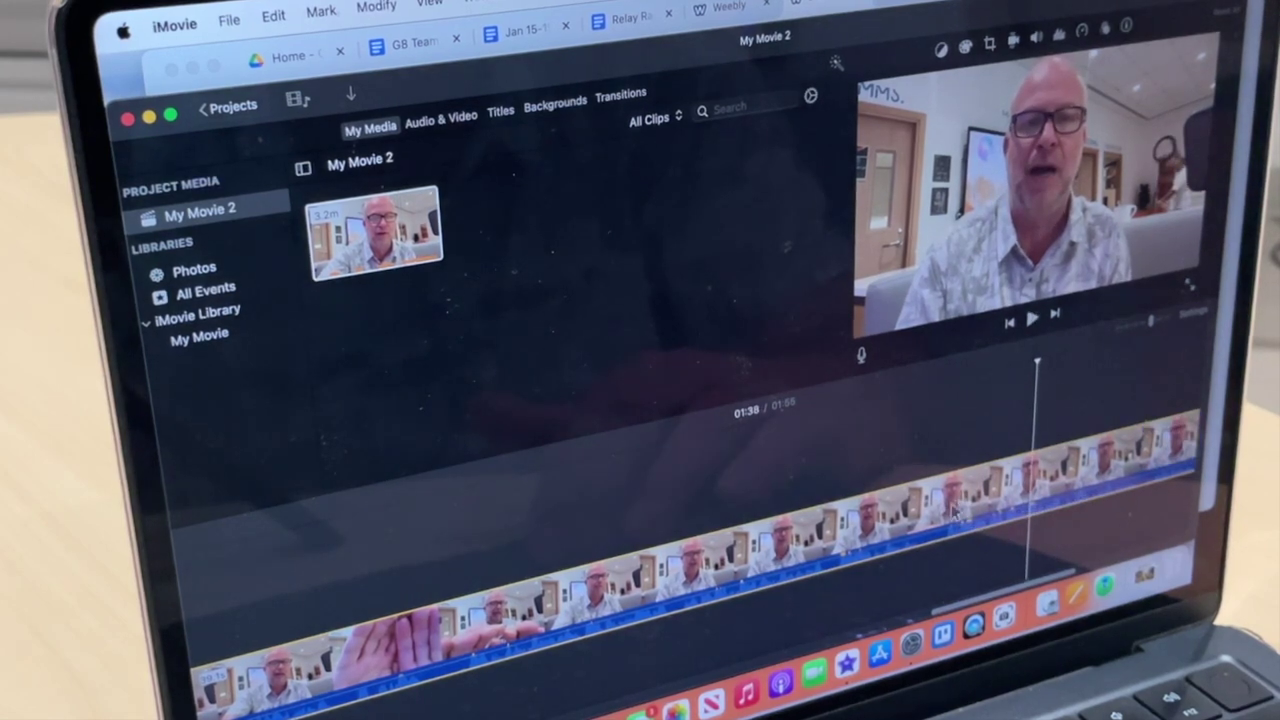
right_click(938, 505)
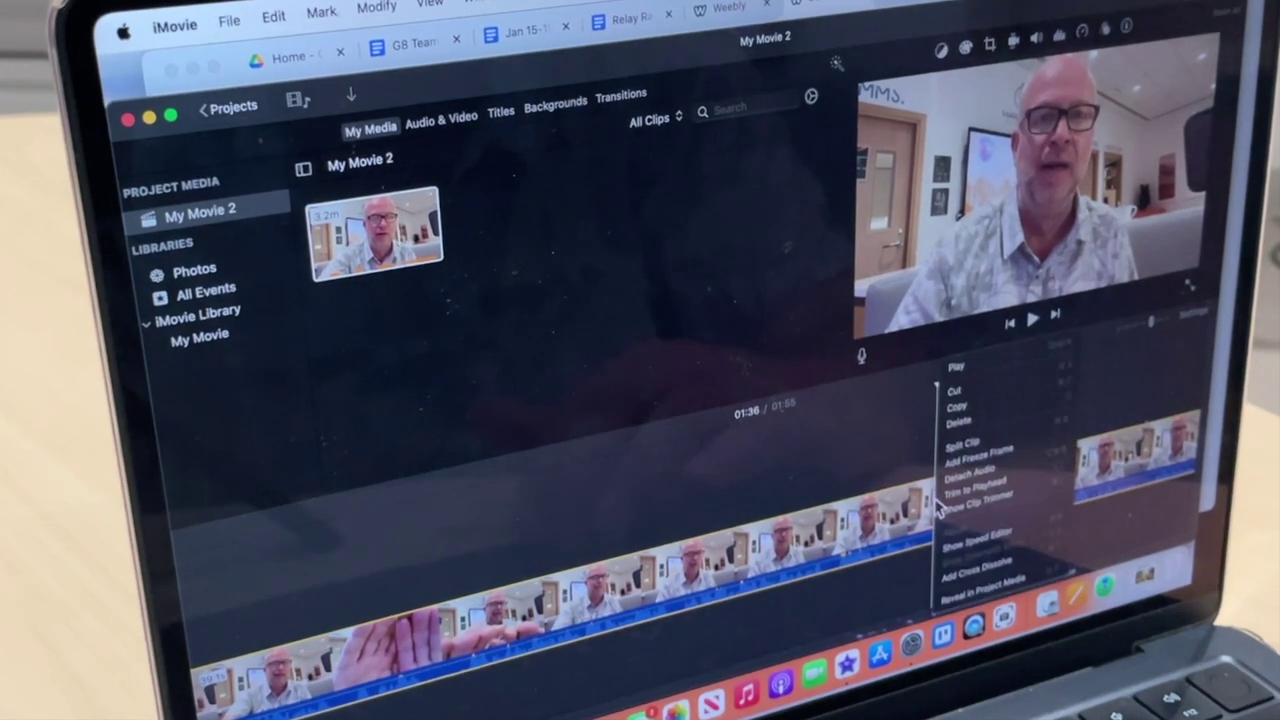
click(962, 442)
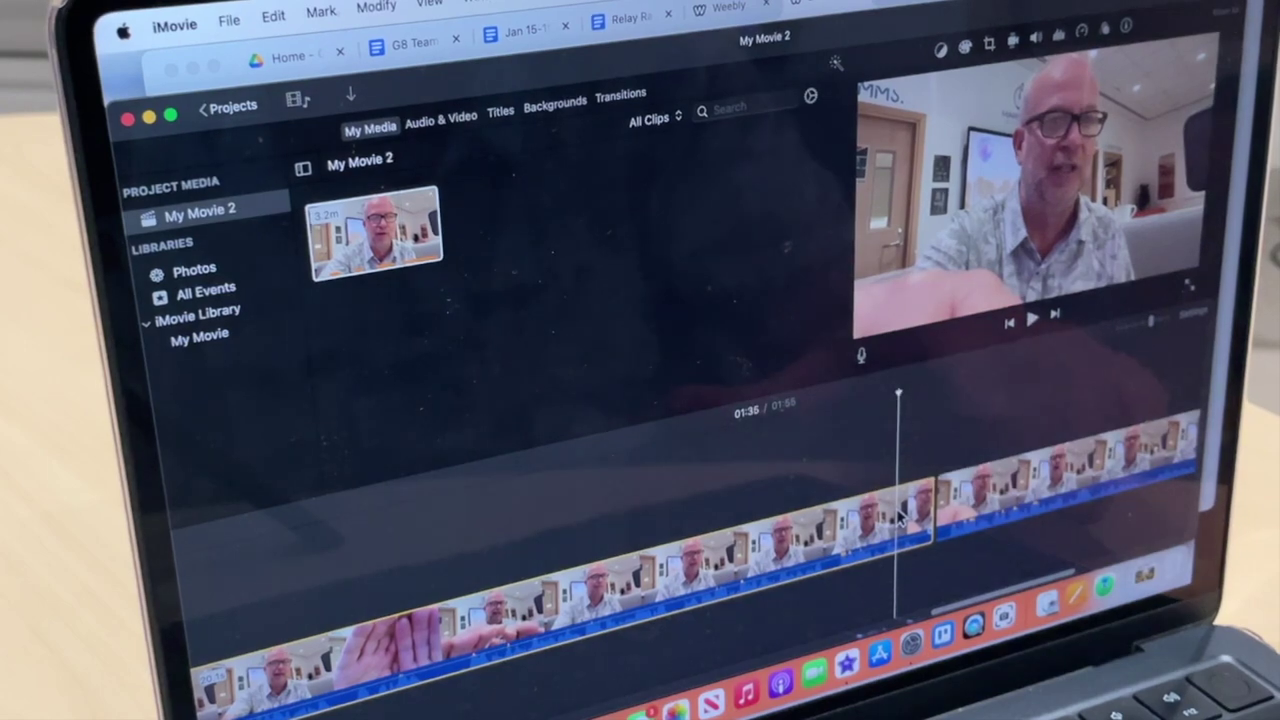
click(686, 560)
key(space)
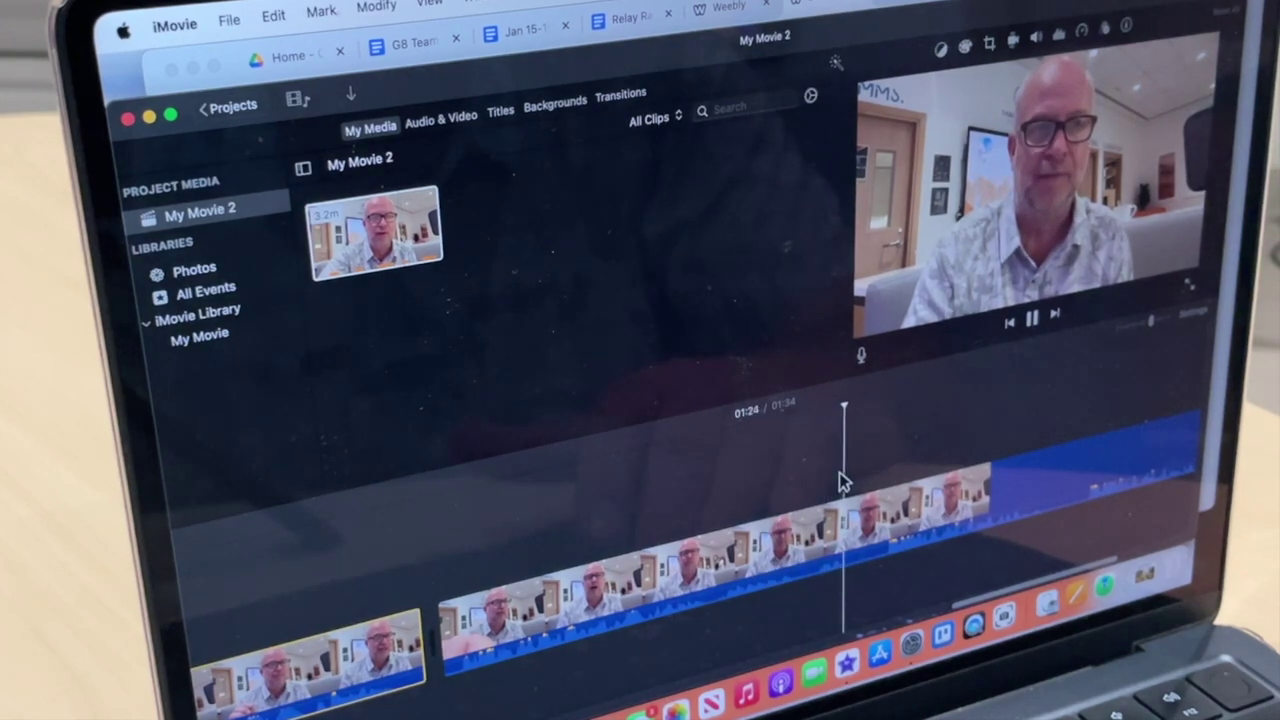
Step: Split the last clip, delete the trailing footage, and rescale the timeline to fit
key(space)
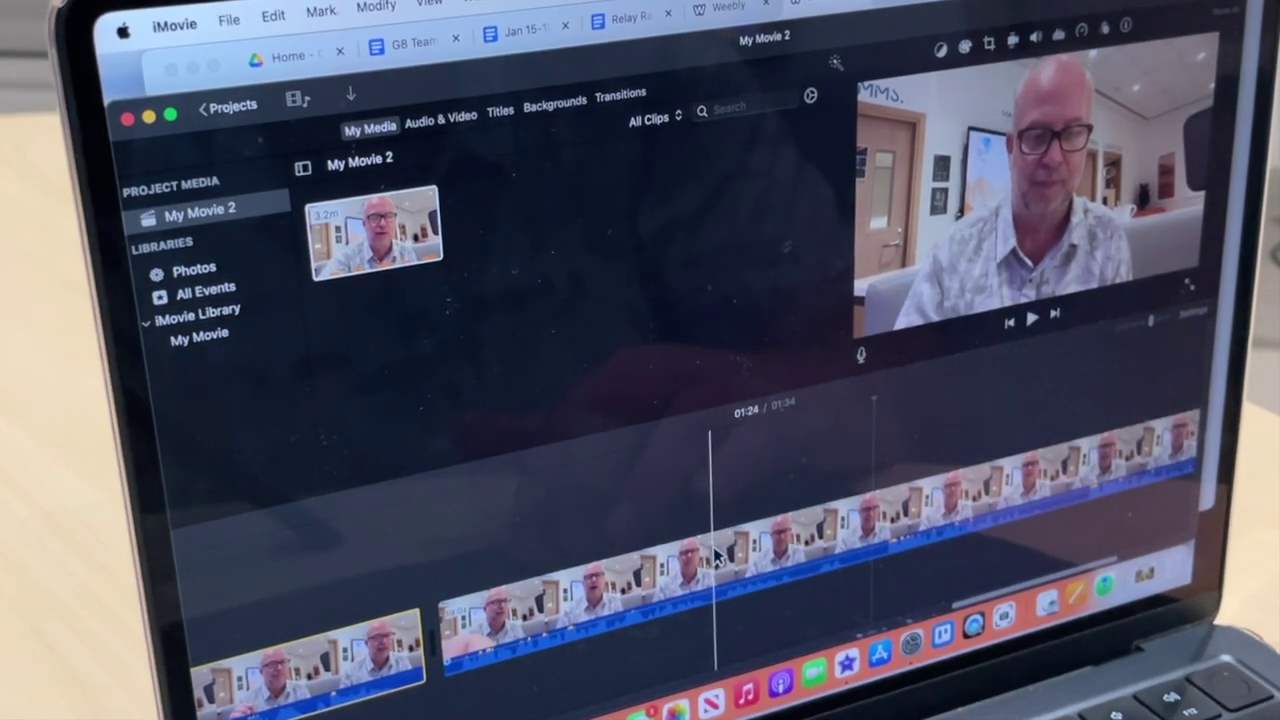
right_click(715, 555)
click(771, 493)
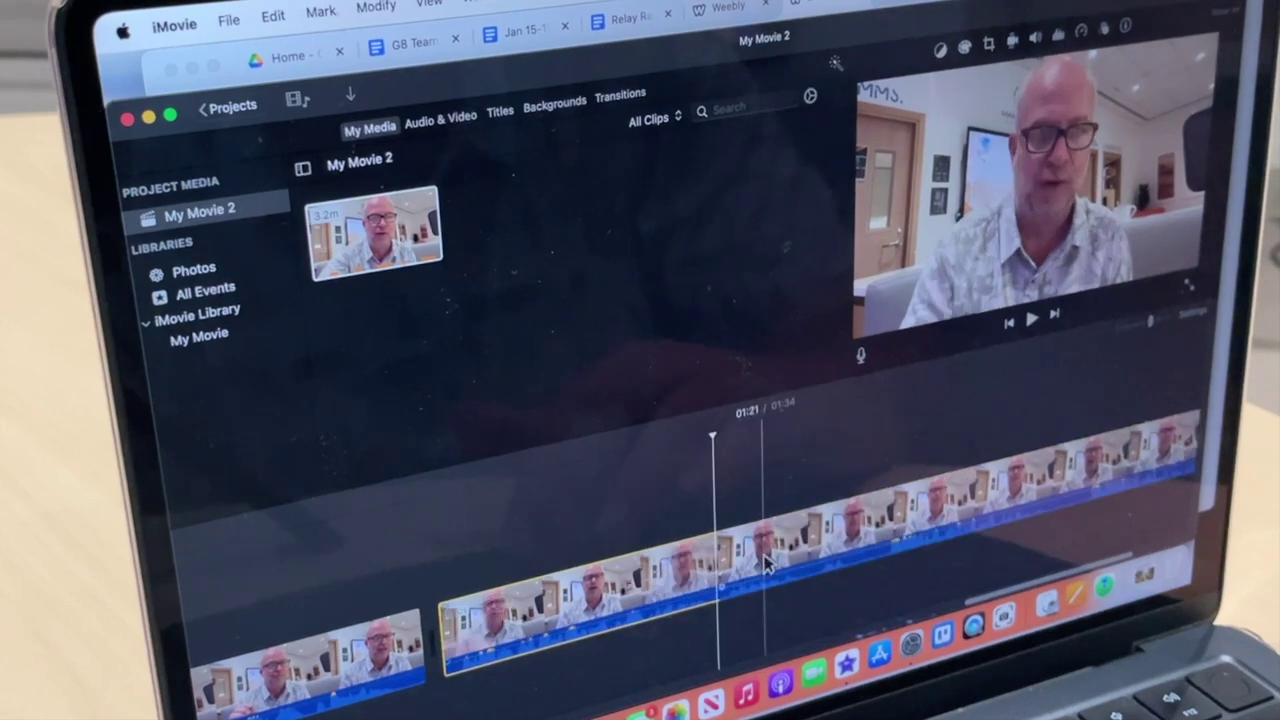
click(765, 565)
key(Delete)
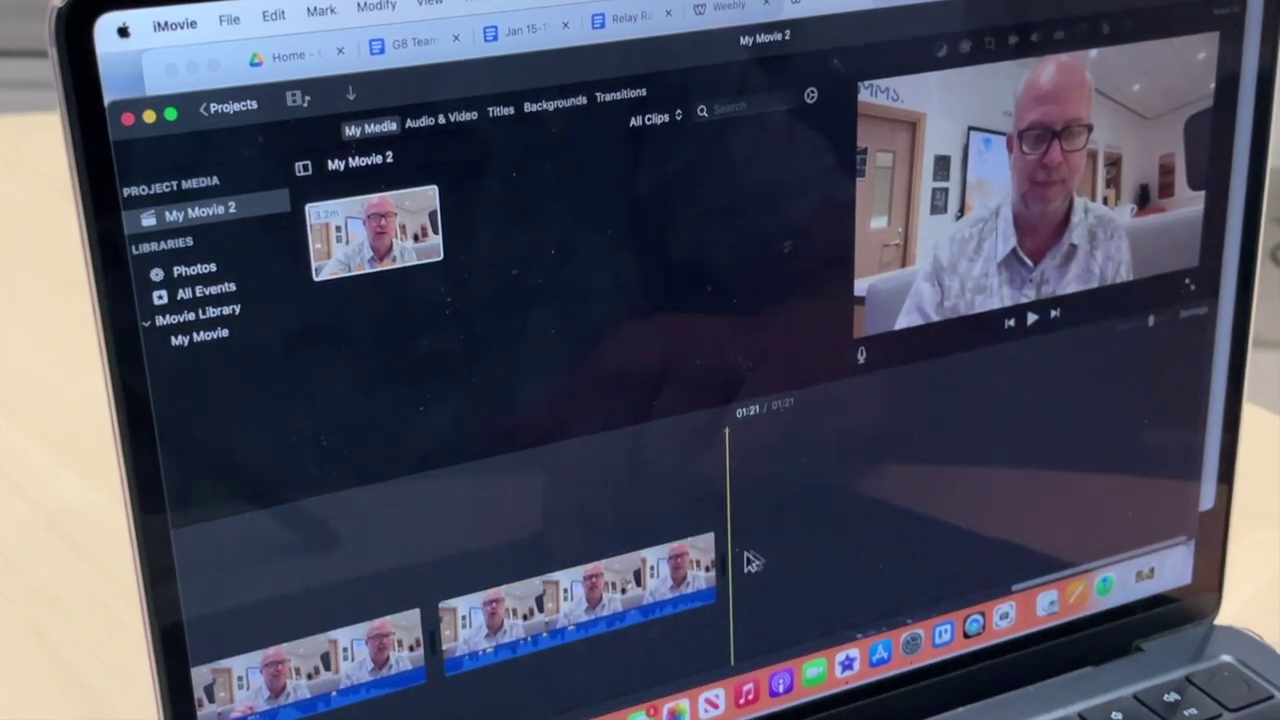
key(super+plus)
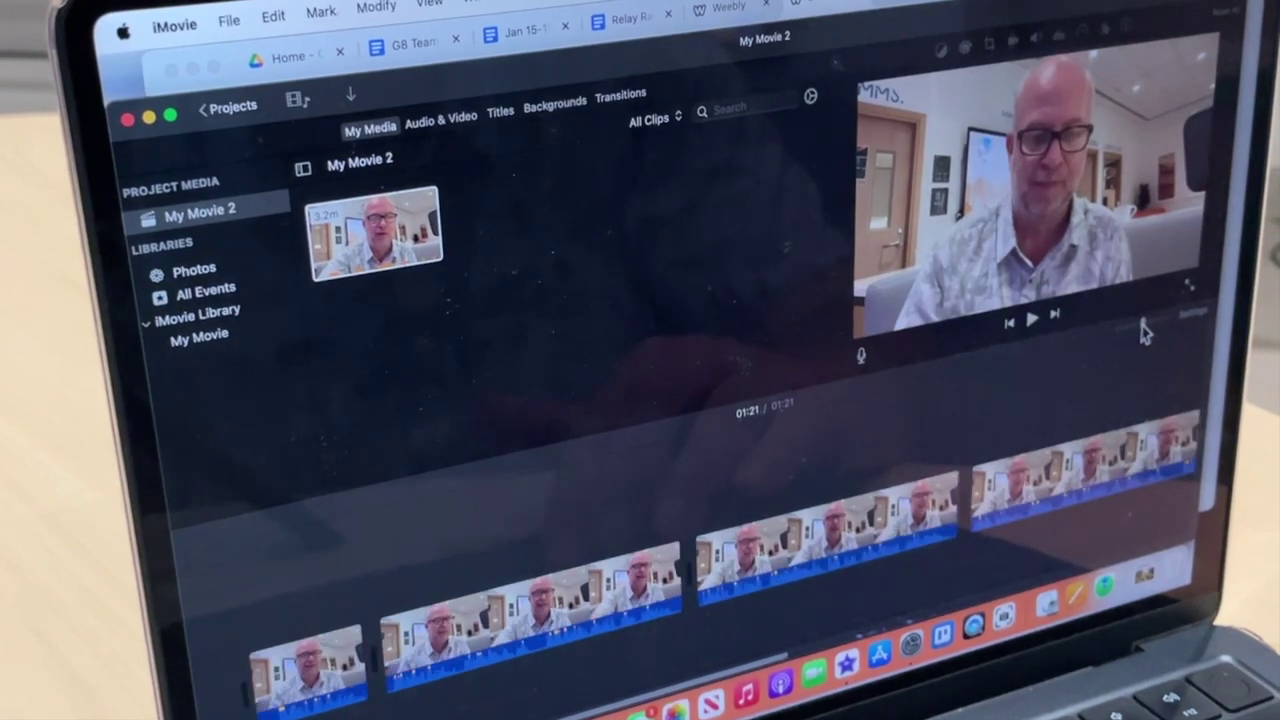
click(605, 560)
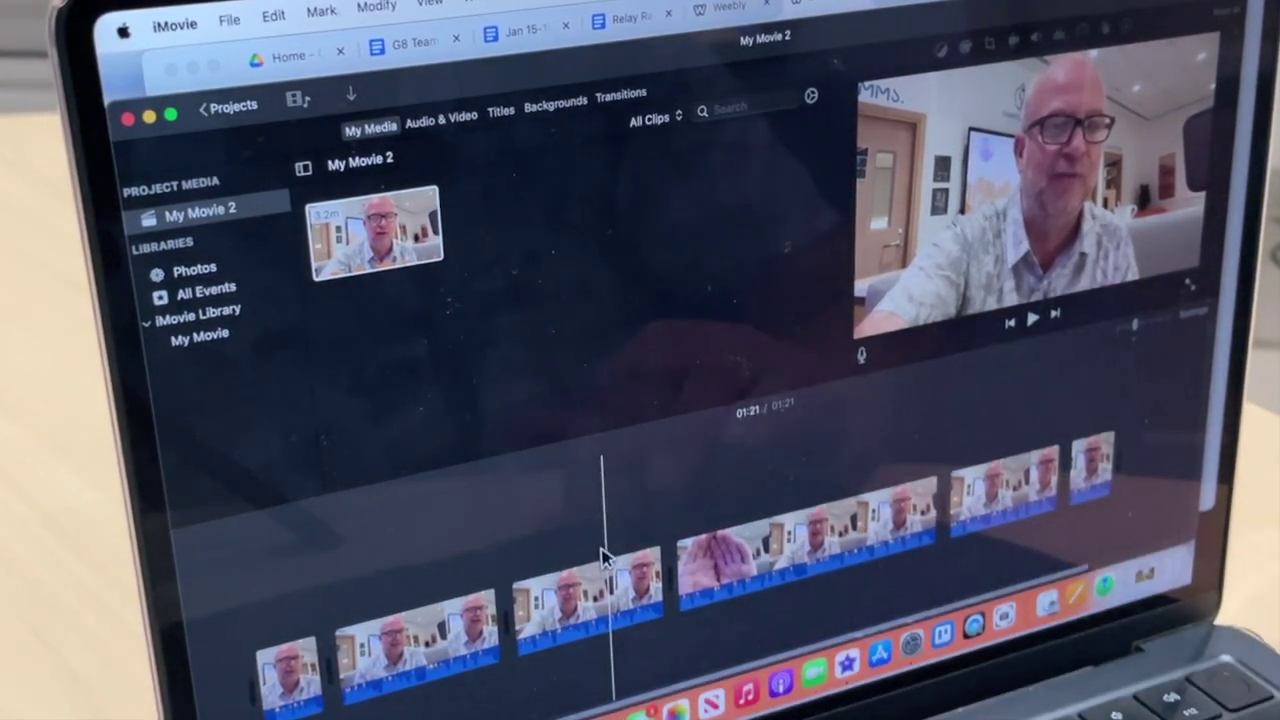
click(262, 652)
click(813, 482)
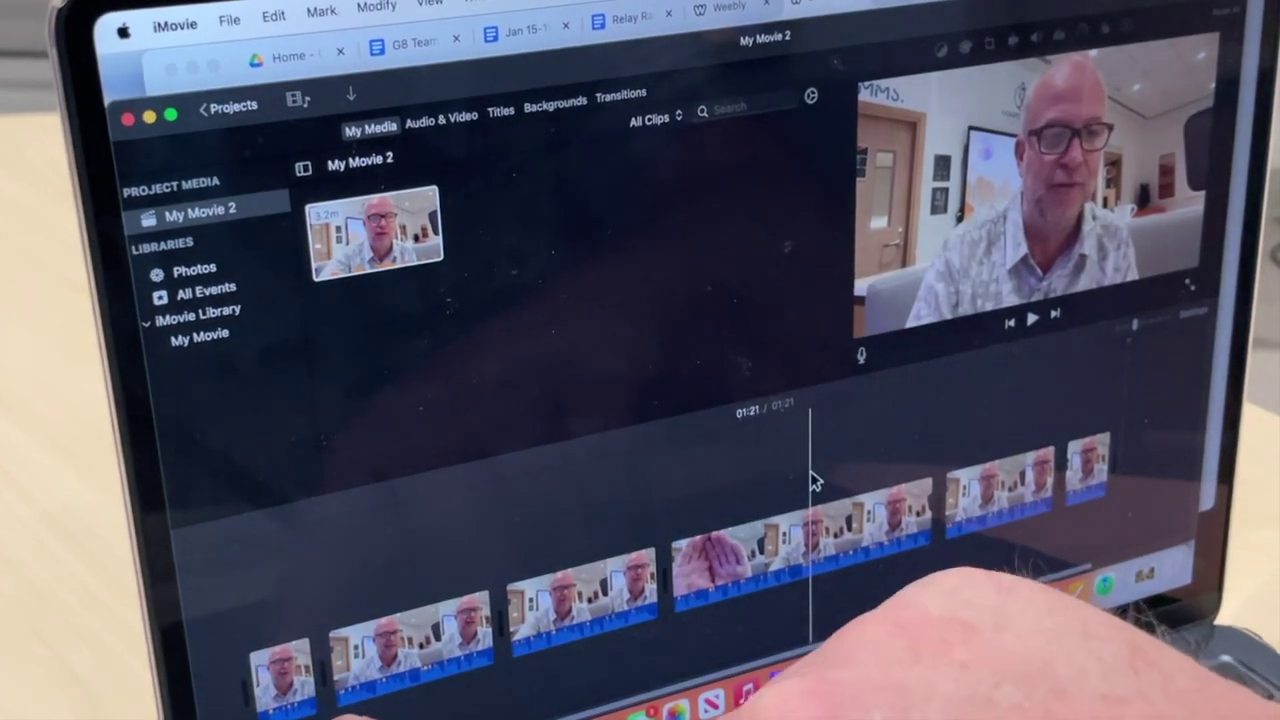